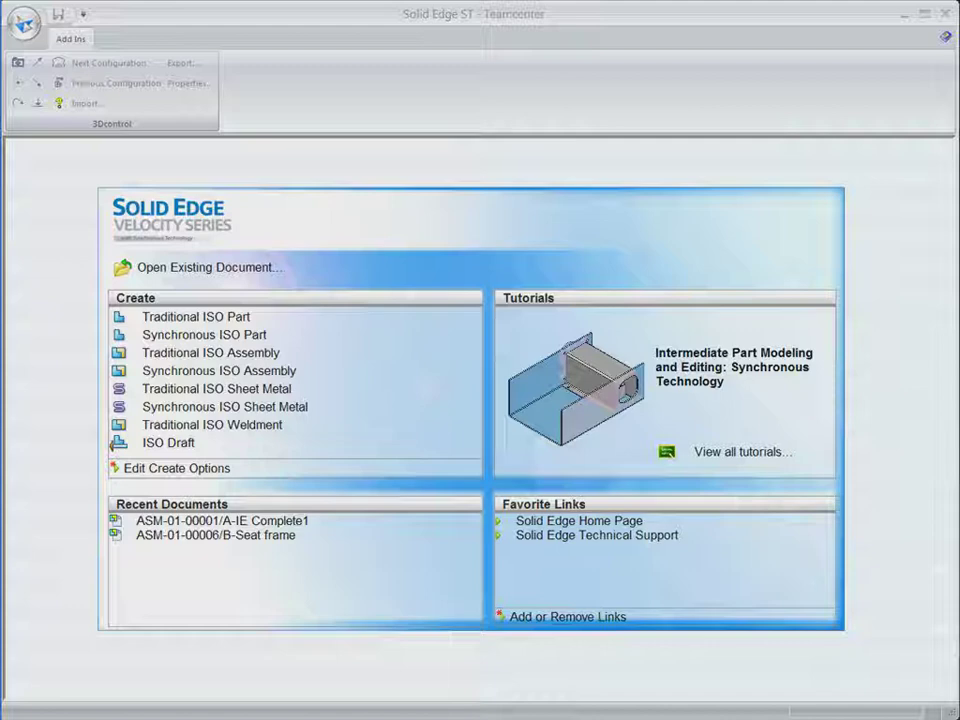
Search Teamcenter for existing documents with Part Number EO*500
{"action": "left_click", "coordinate": [212, 270]}
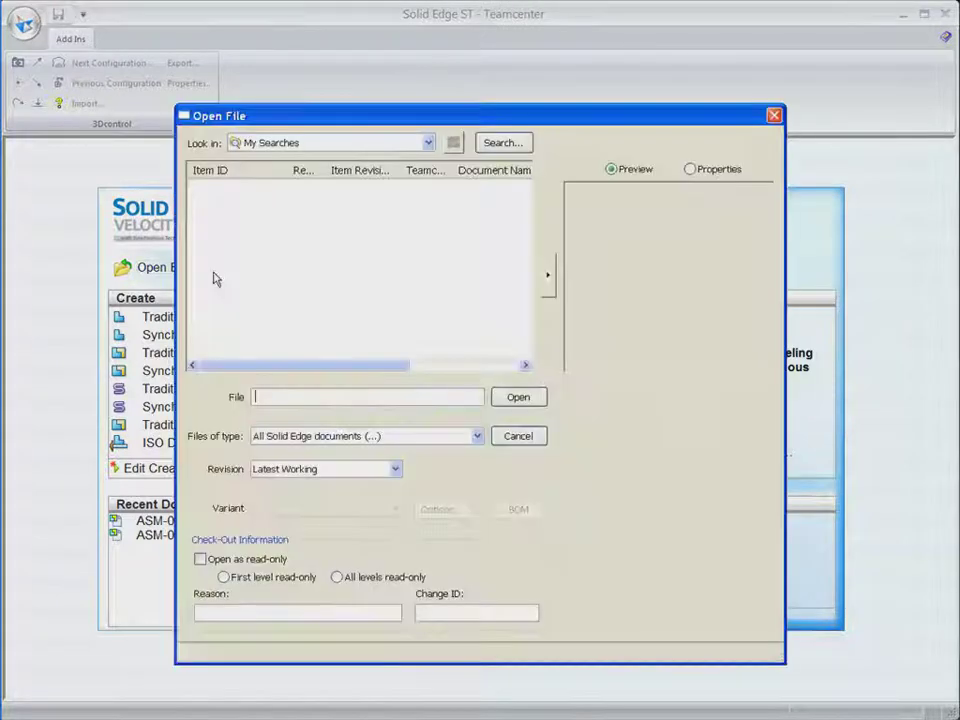
{"action": "left_click", "coordinate": [502, 142]}
{"action": "left_click", "coordinate": [533, 252]}
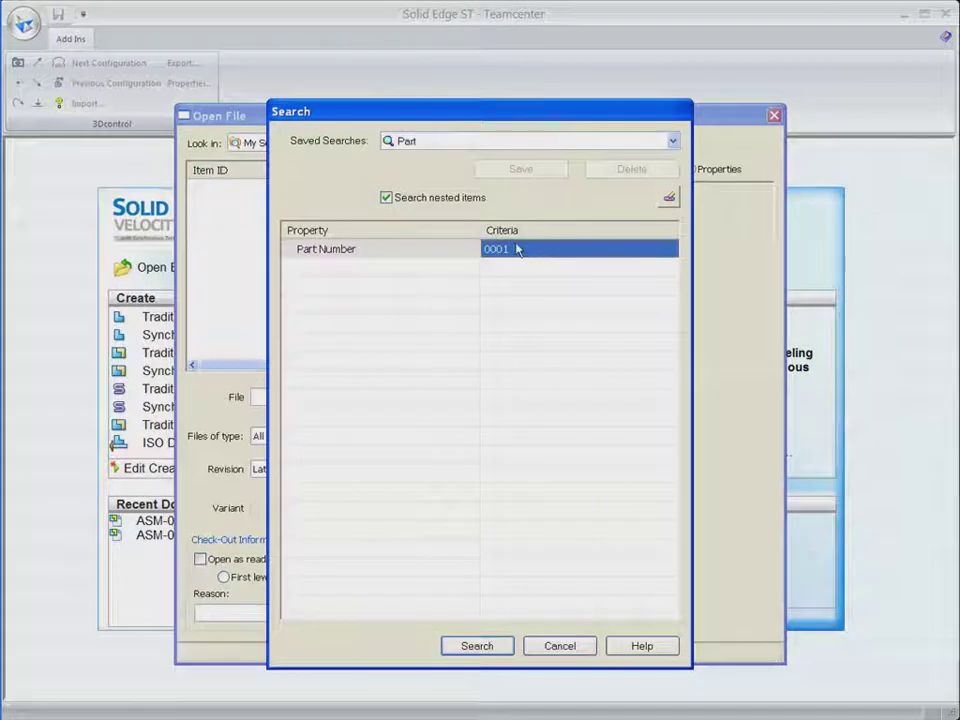
{"action": "type", "text": "EO"}
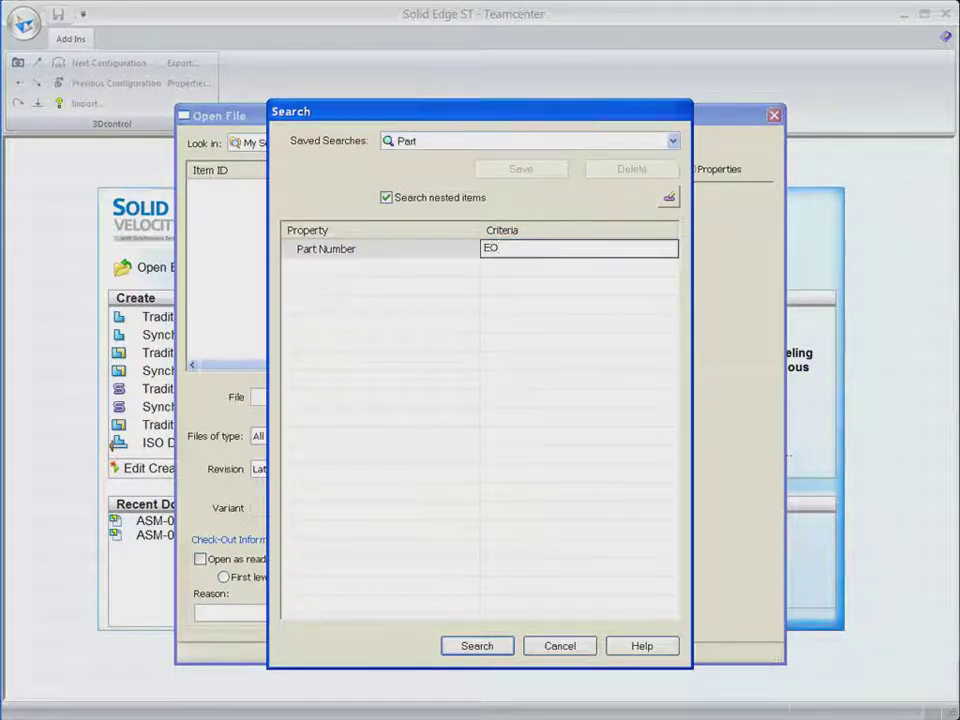
{"action": "type", "text": "*"}
{"action": "key", "text": "Return"}
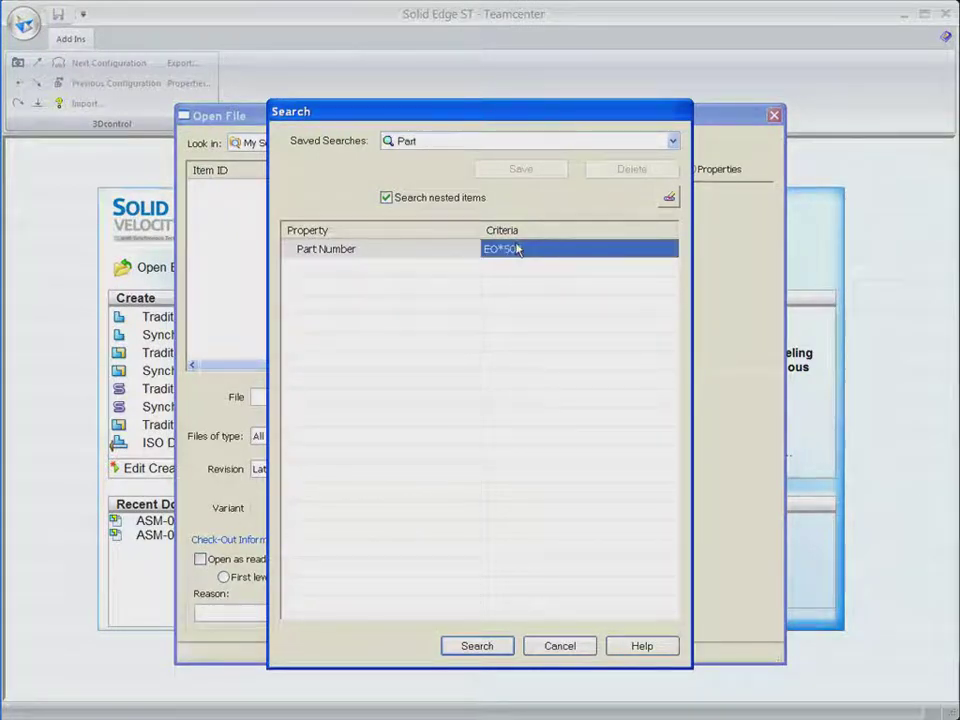
{"action": "left_click", "coordinate": [472, 648]}
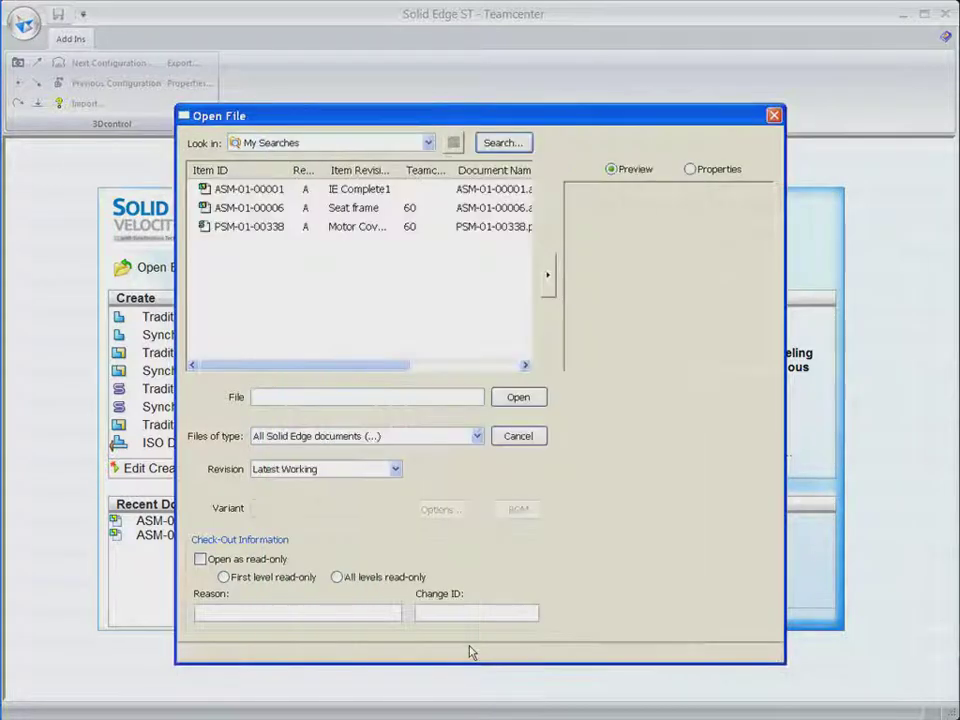
Browse the results, hide the preview, and resize the status and Identifier columns
{"action": "left_click", "coordinate": [262, 227]}
{"action": "mouse_move", "coordinate": [320, 367]}
{"action": "left_mouse_down"}
{"action": "mouse_move", "coordinate": [396, 373]}
{"action": "mouse_move", "coordinate": [320, 368]}
{"action": "left_mouse_up"}
{"action": "left_click", "coordinate": [265, 209]}
{"action": "left_click", "coordinate": [547, 274]}
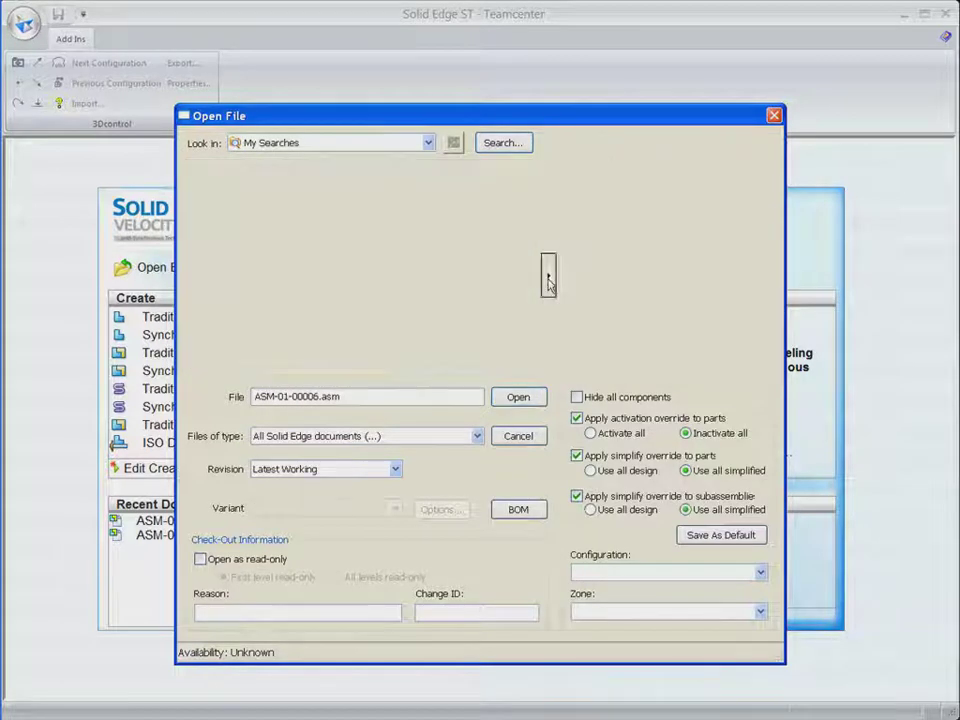
{"action": "left_click_drag", "start_coordinate": [452, 168], "coordinate": [436, 168]}
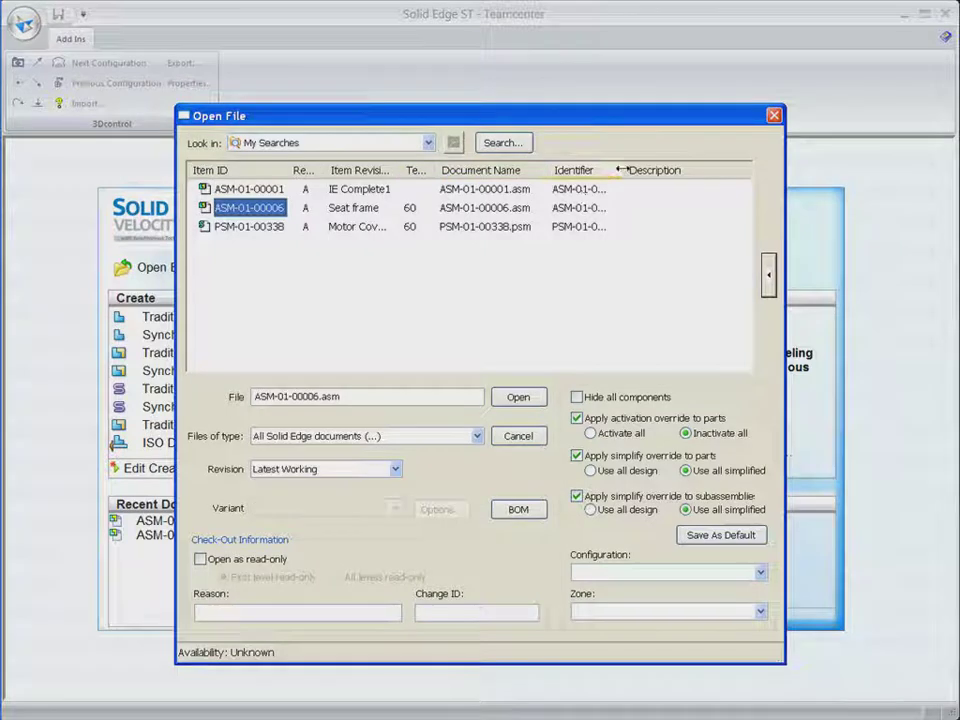
{"action": "left_click_drag", "start_coordinate": [621, 169], "coordinate": [641, 169]}
Open ASM-01-00001 IE Complete1 at the Latest Working revision
{"action": "left_click", "coordinate": [245, 189]}
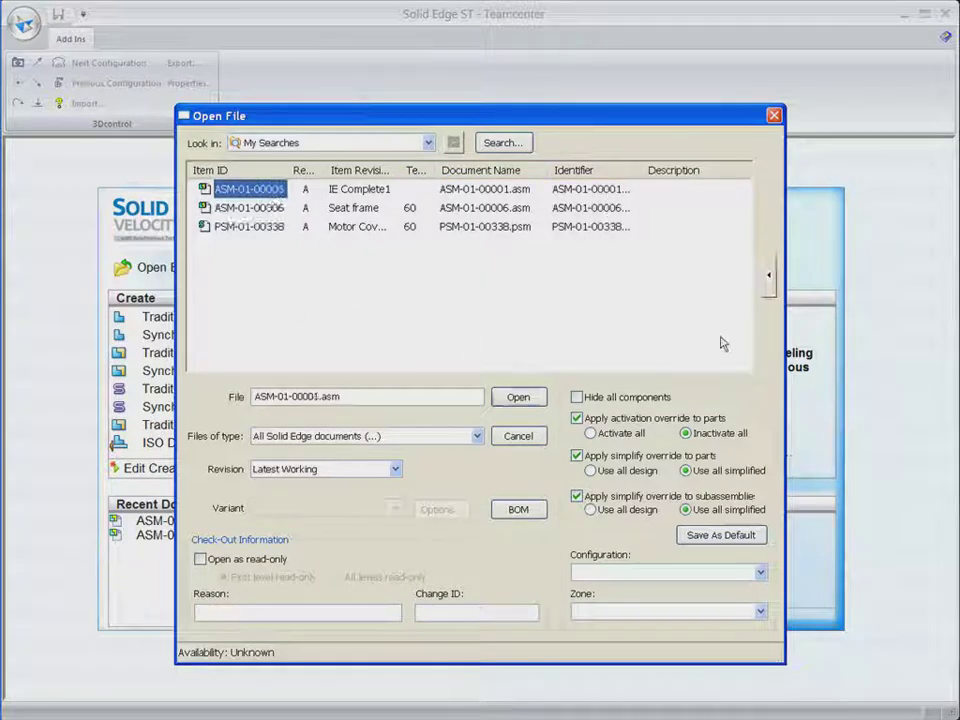
{"action": "left_click", "coordinate": [768, 276]}
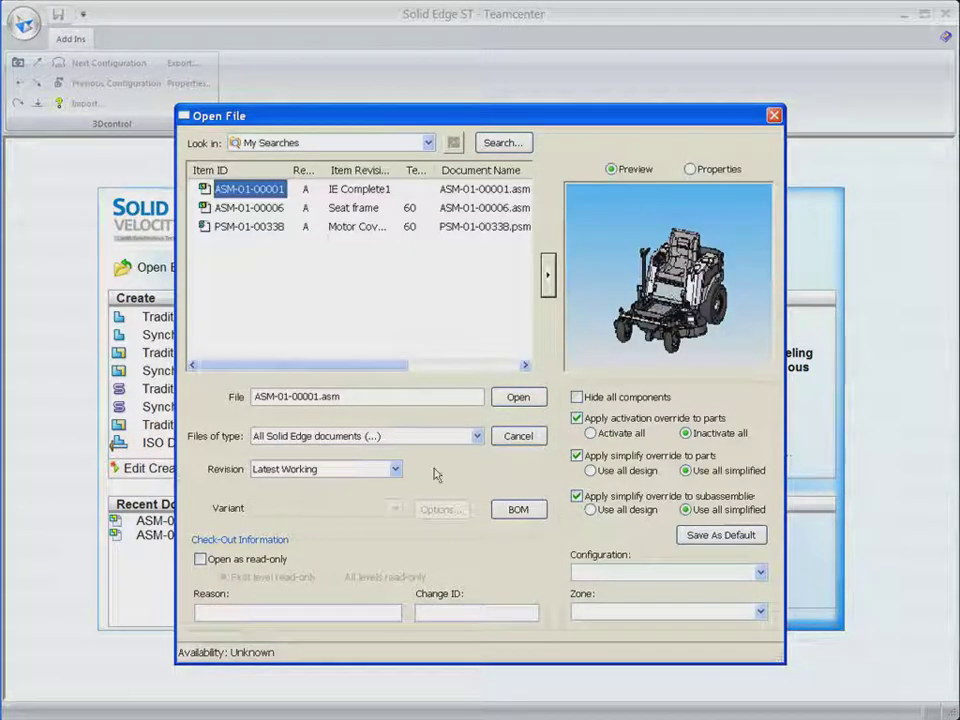
{"action": "left_click", "coordinate": [396, 469]}
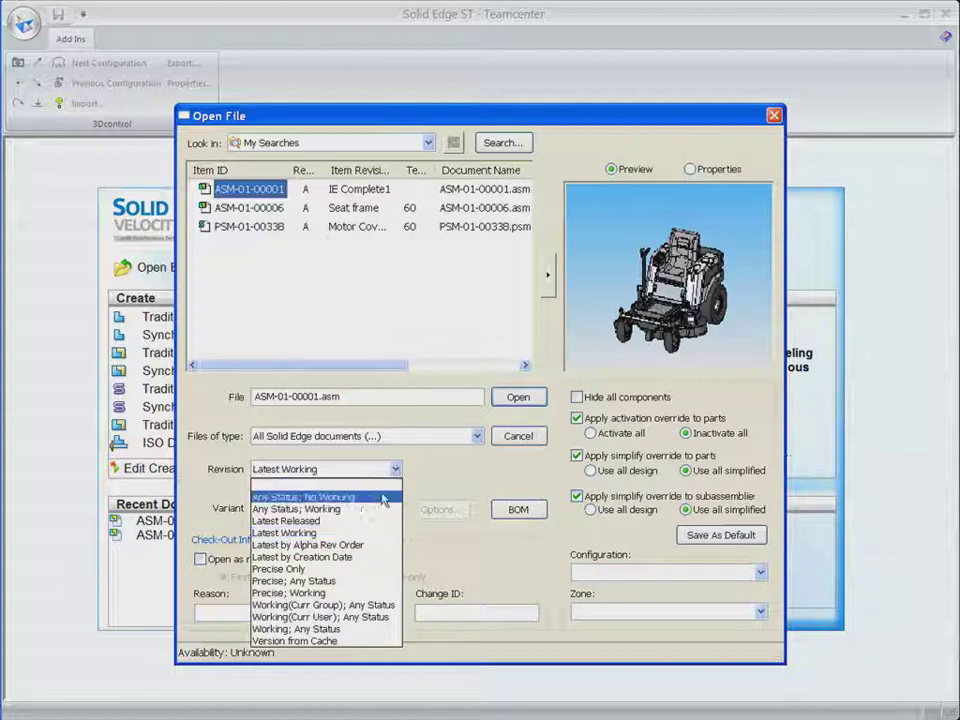
{"action": "left_click", "coordinate": [305, 533]}
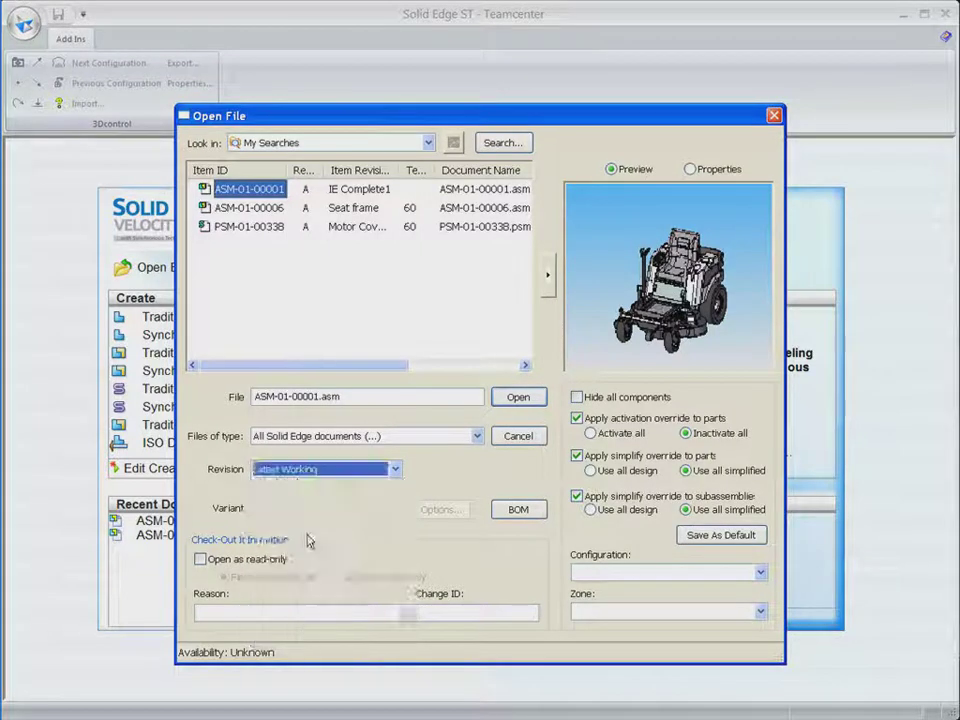
{"action": "left_click", "coordinate": [524, 399]}
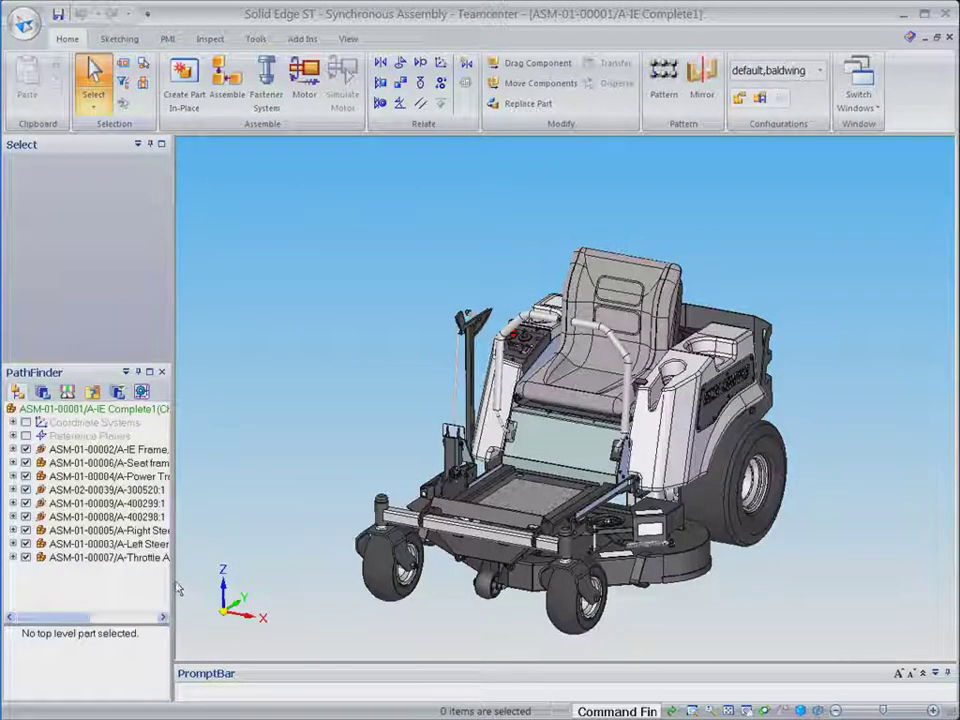
Widen the PathFinder pane so the IE Complete1 component names show in full
{"action": "left_click_drag", "start_coordinate": [176, 578], "coordinate": [212, 578]}
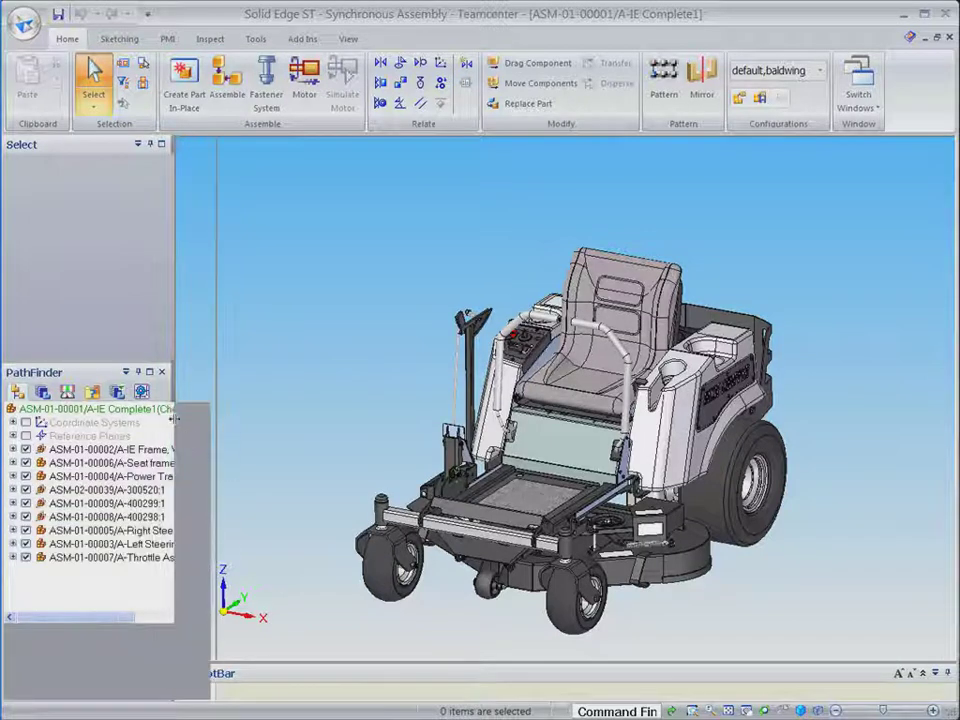
{"action": "mouse_move", "coordinate": [183, 414]}
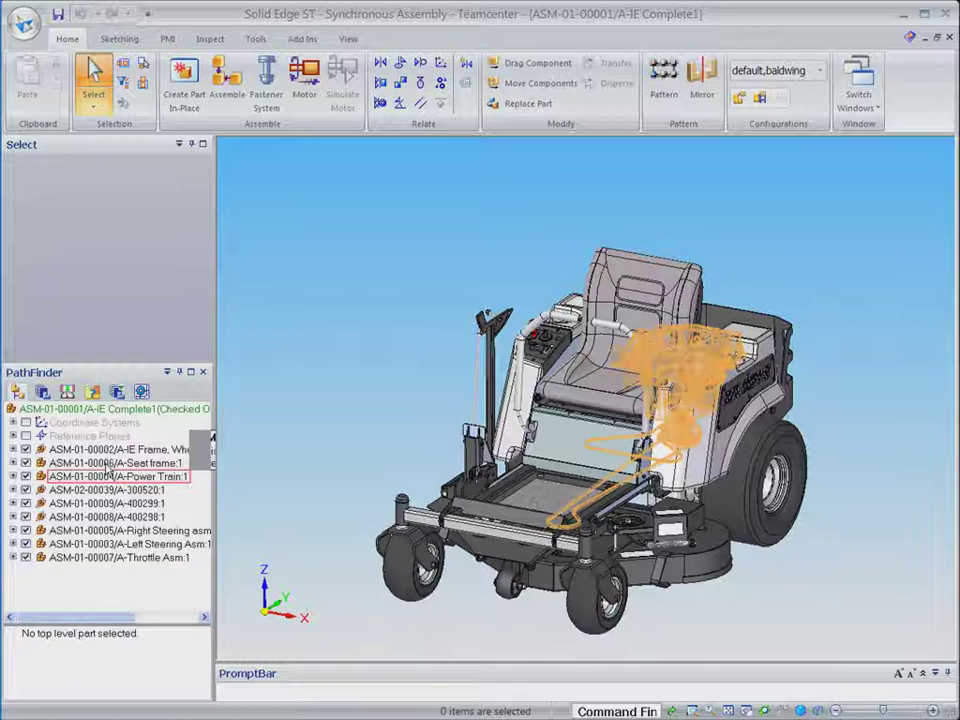
{"action": "mouse_move", "coordinate": [104, 468]}
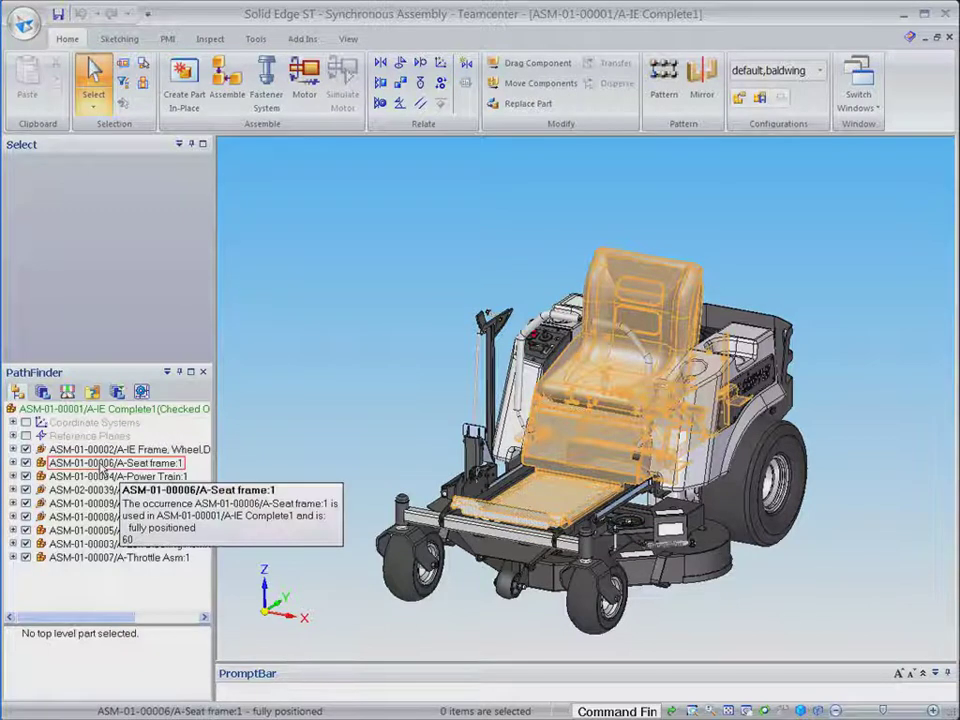
Create revision B of the Seat frame (ASM-01-00006) and upload it to Teamcenter
{"action": "left_click", "coordinate": [103, 466]}
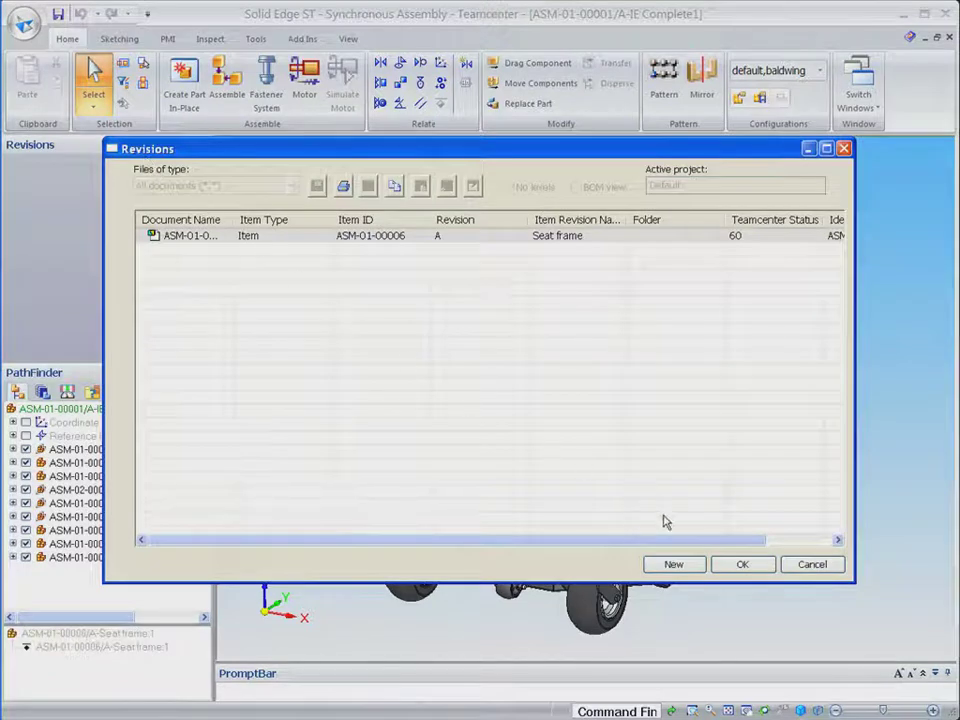
{"action": "left_click", "coordinate": [673, 564]}
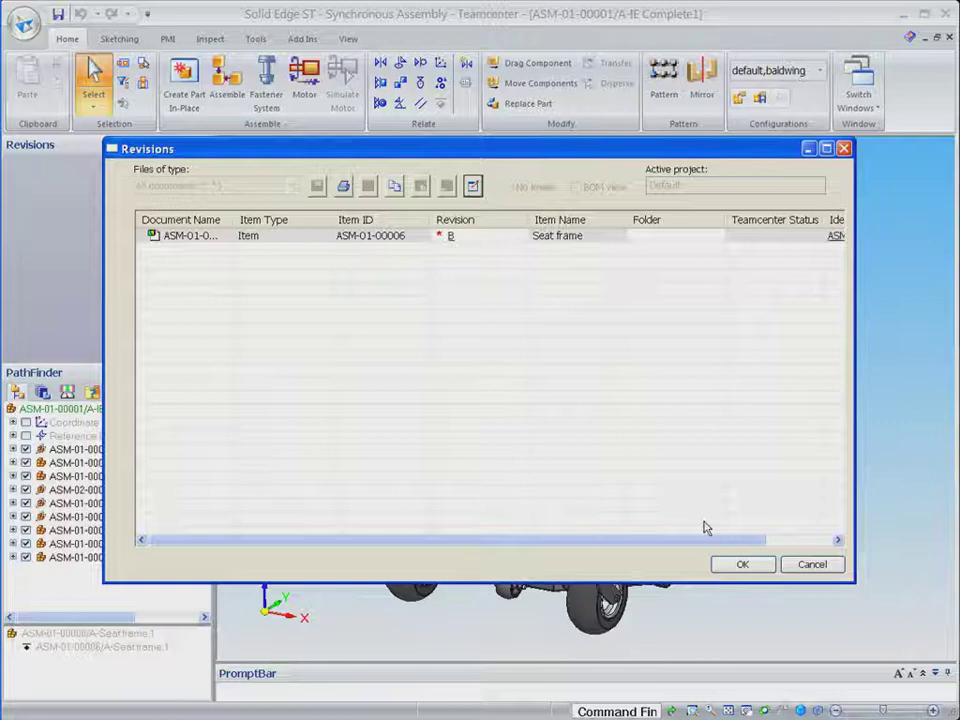
{"action": "left_click", "coordinate": [750, 569]}
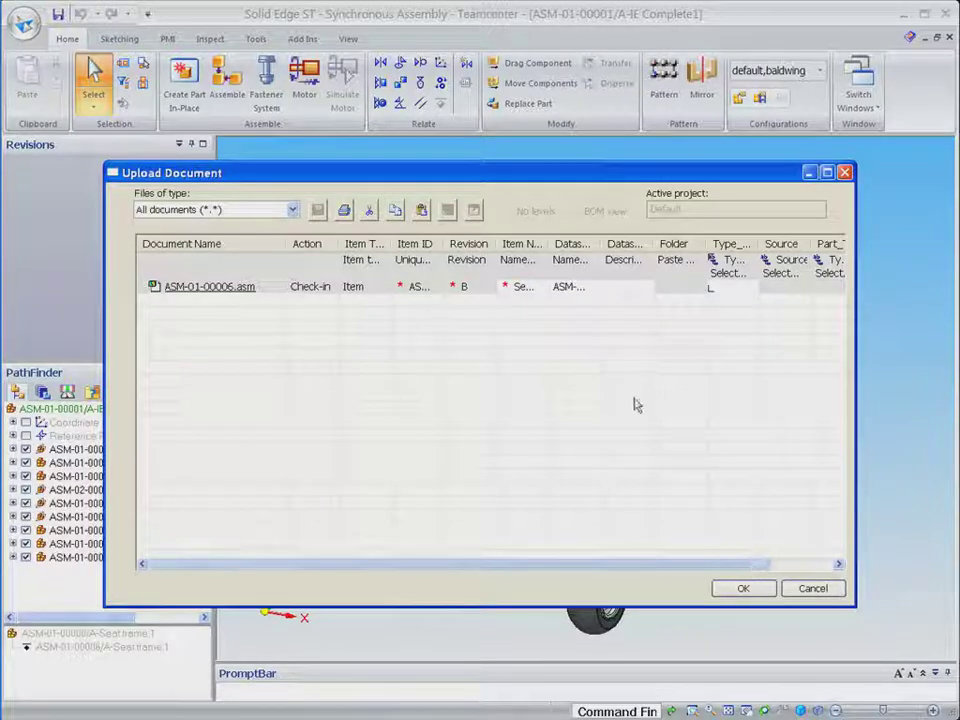
{"action": "left_click", "coordinate": [742, 590]}
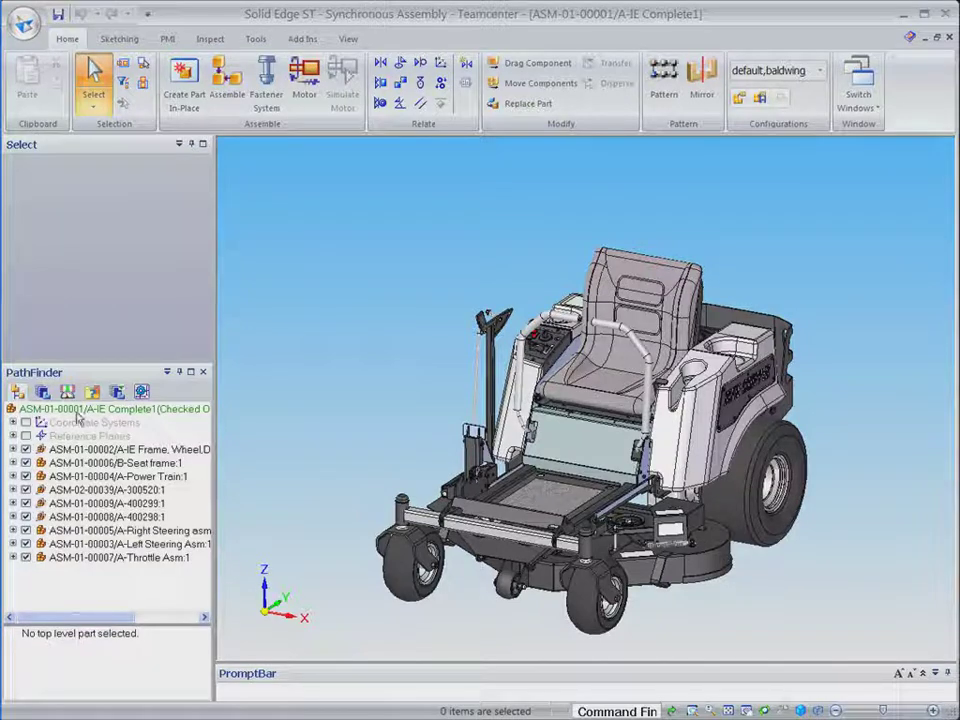
Expand Seat frame and pick PSM-01-00338/A Motor Cover from QuickPick for in-place editing
{"action": "left_click", "coordinate": [13, 463]}
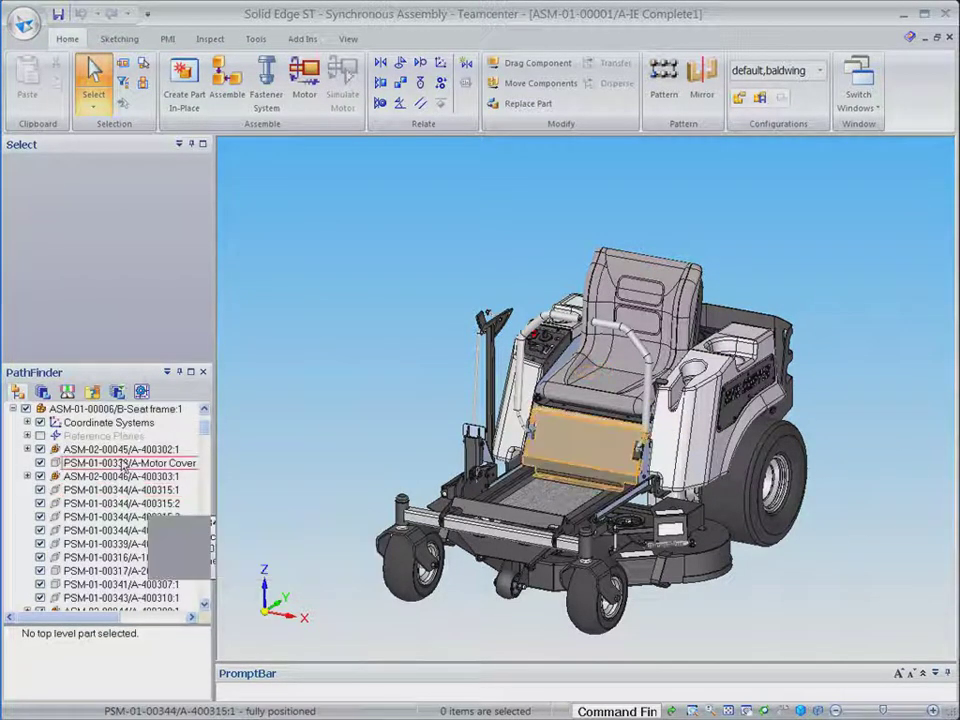
{"action": "left_click", "coordinate": [600, 457]}
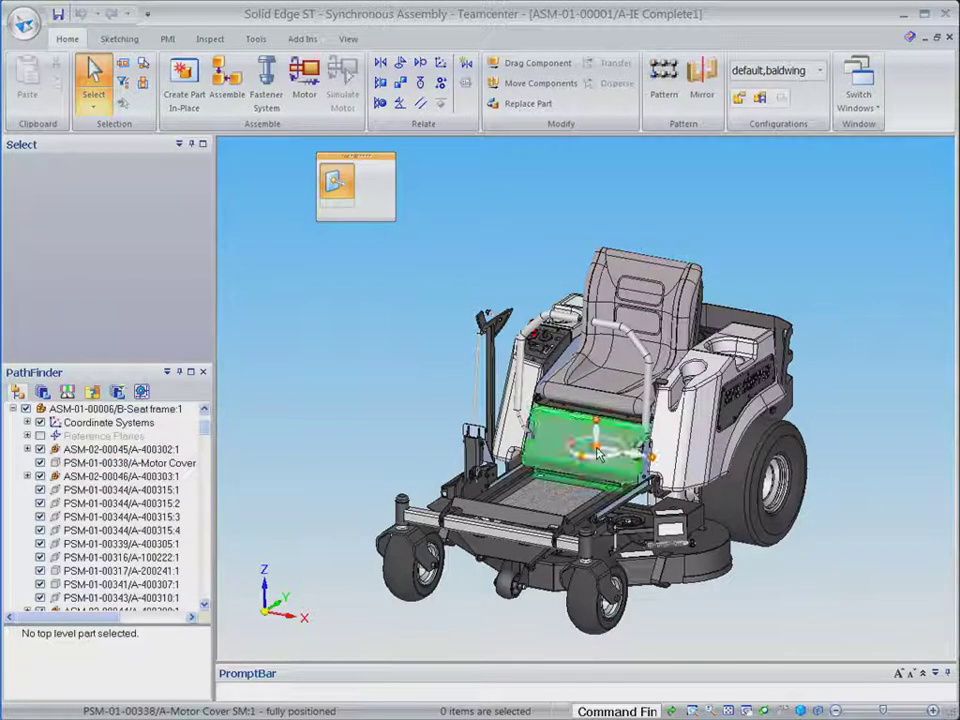
{"action": "right_click", "coordinate": [599, 455]}
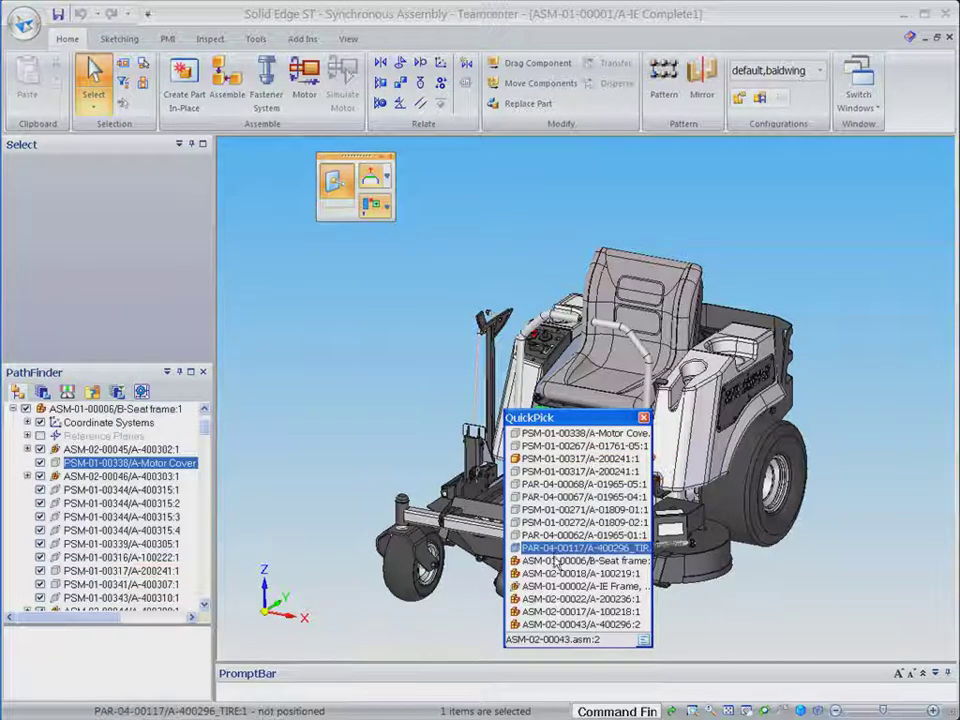
{"action": "left_click", "coordinate": [561, 434]}
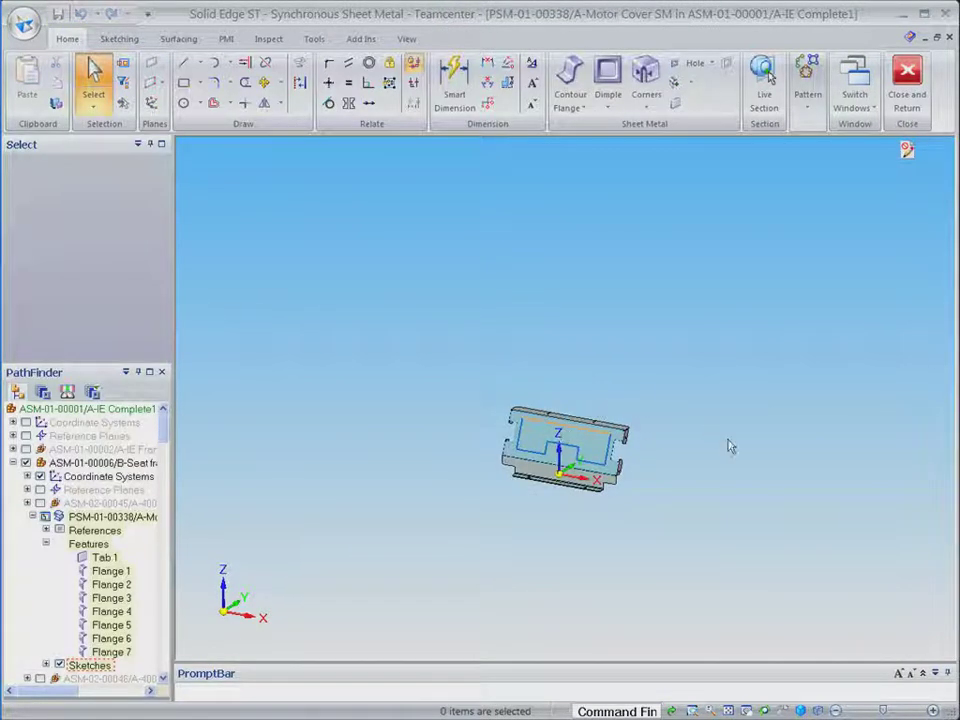
Zoom in on the motor cover and choose Save As from the Read-Only Assistant
{"action": "left_click", "coordinate": [693, 711]}
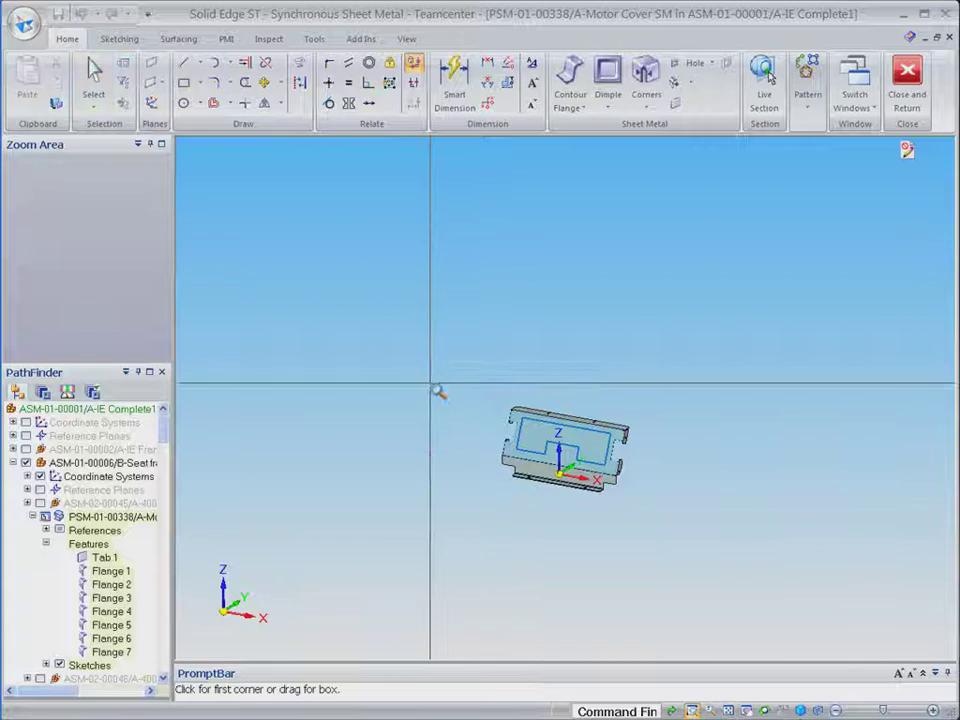
{"action": "left_click_drag", "start_coordinate": [441, 341], "coordinate": [690, 557]}
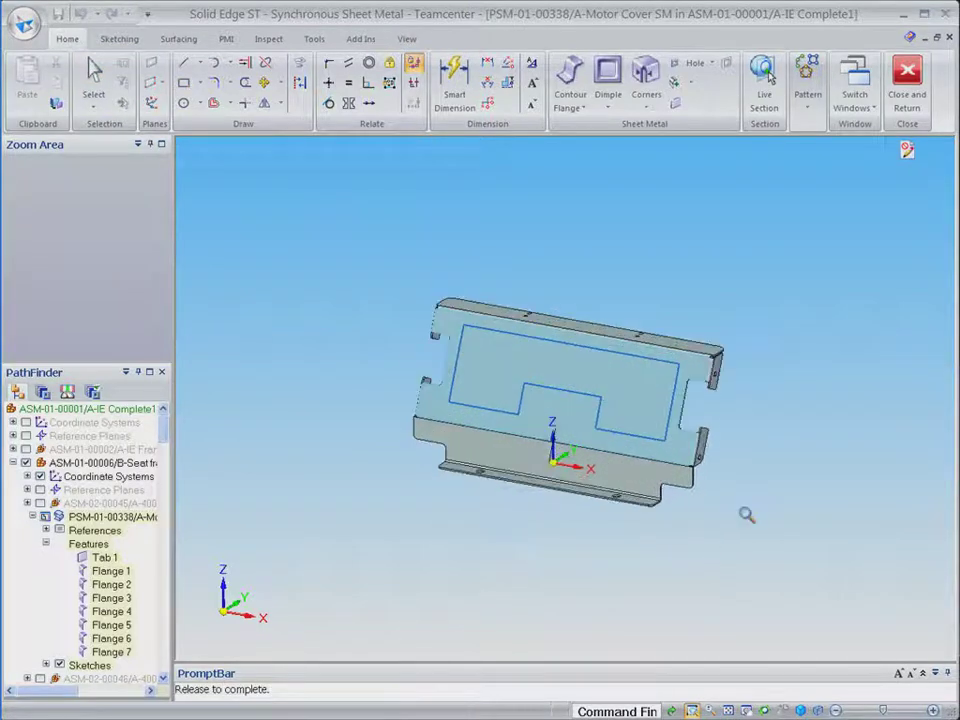
{"action": "key", "text": "Escape"}
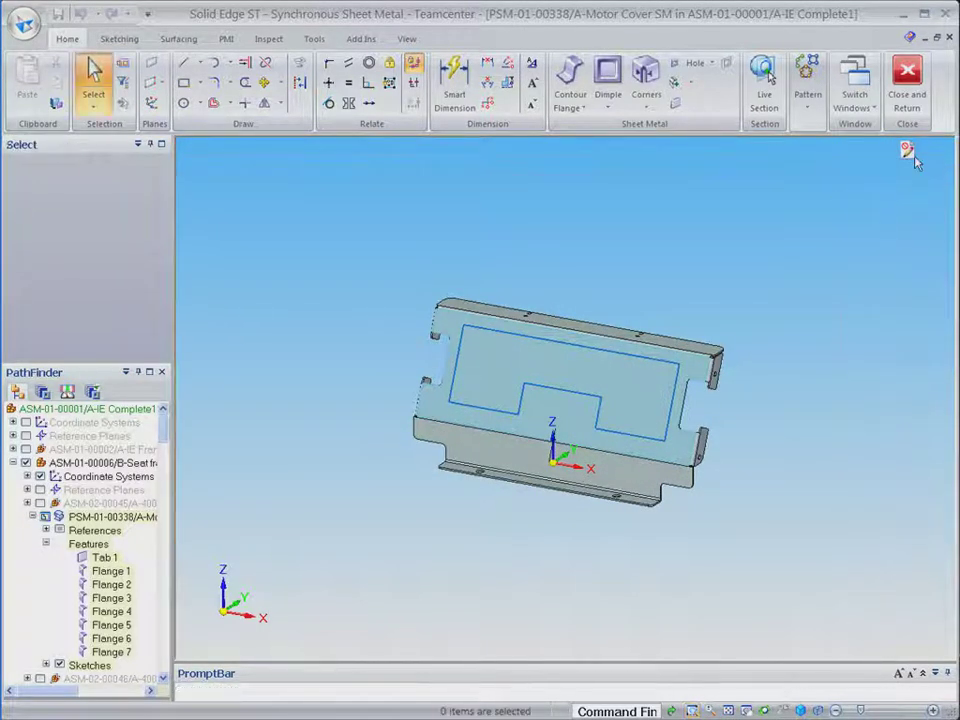
{"action": "left_click", "coordinate": [906, 150]}
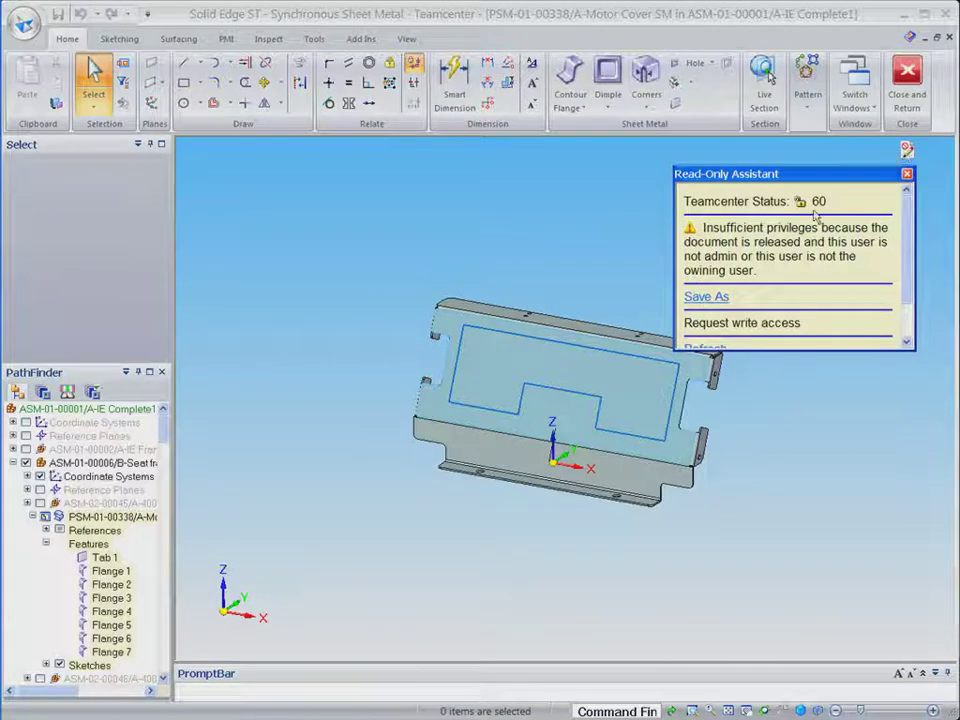
{"action": "left_click", "coordinate": [708, 297]}
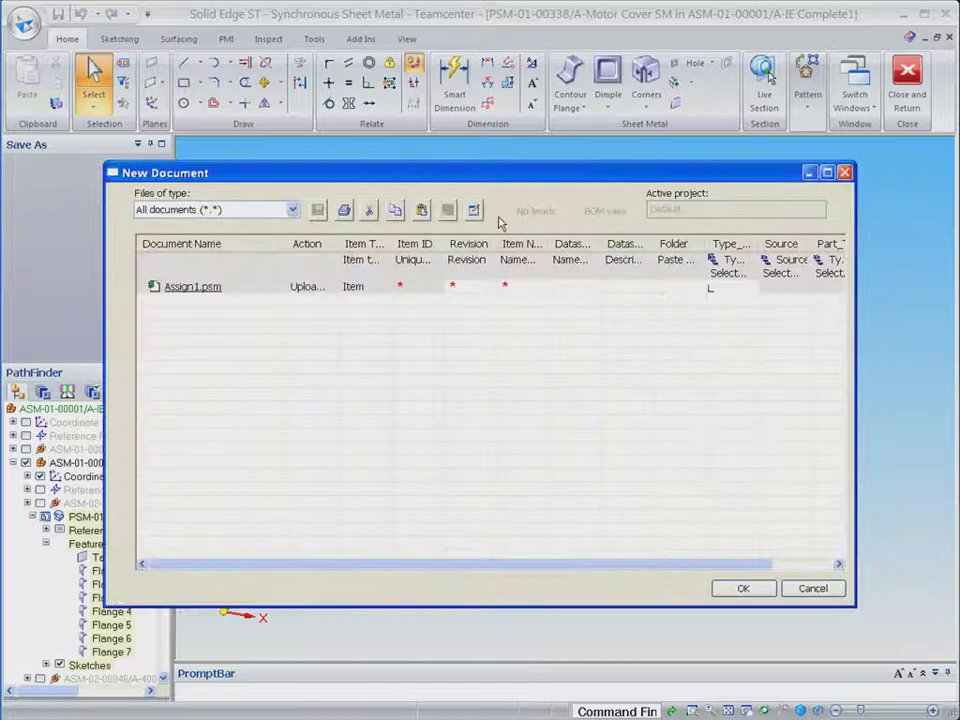
Compose item ID PSM-01-00500 from SE Sheet Metal file, Huntsville, Alabama, and the next number
{"action": "left_click", "coordinate": [474, 209]}
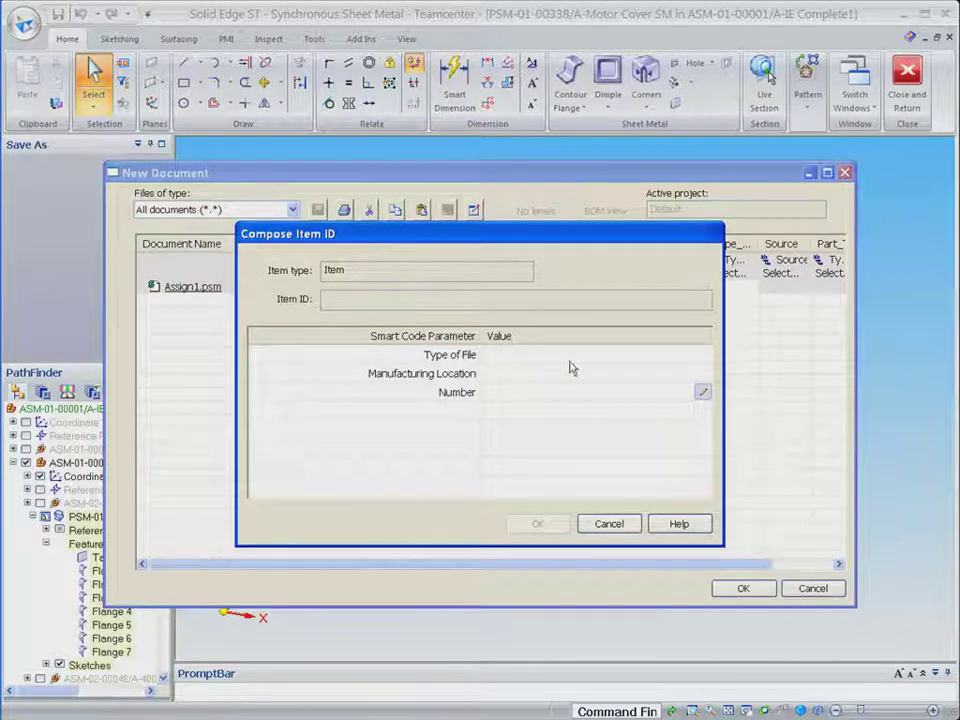
{"action": "left_click", "coordinate": [672, 357]}
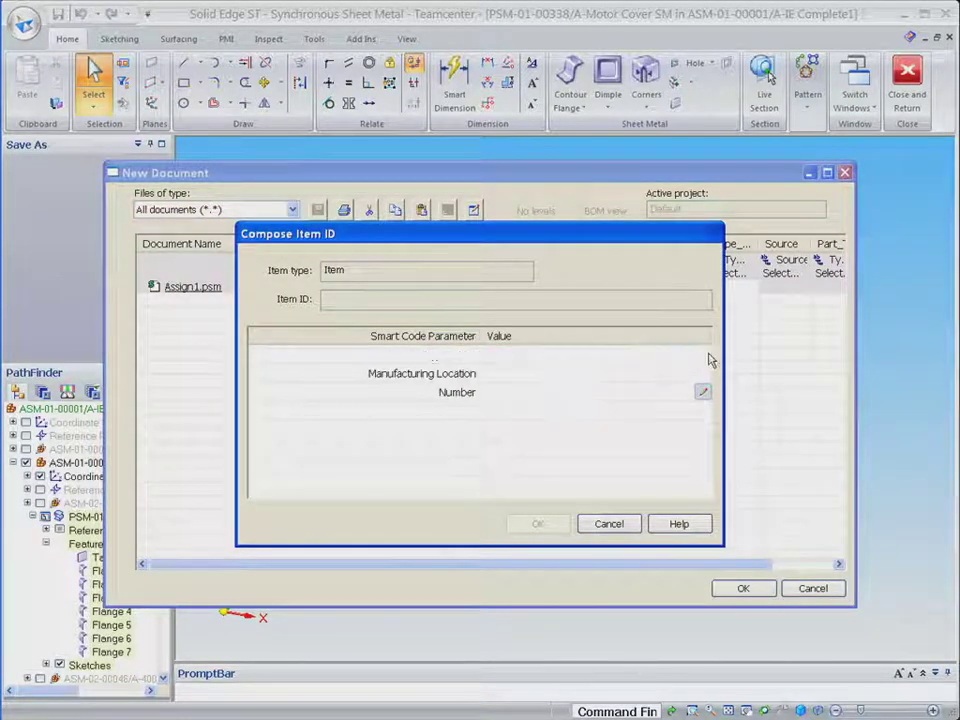
{"action": "left_click", "coordinate": [704, 355]}
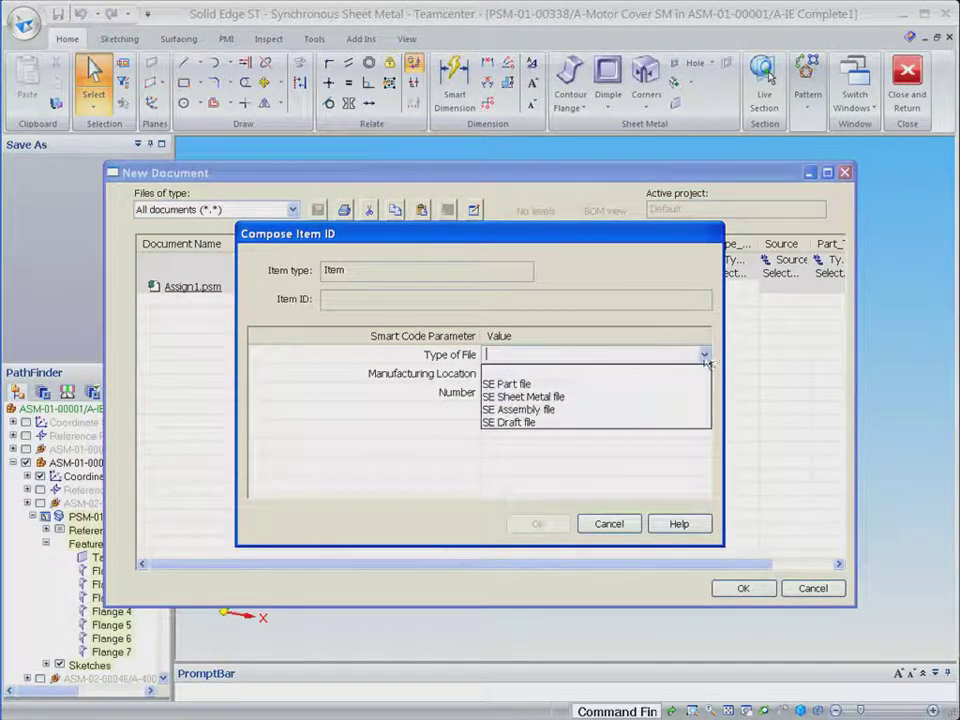
{"action": "left_click", "coordinate": [530, 398]}
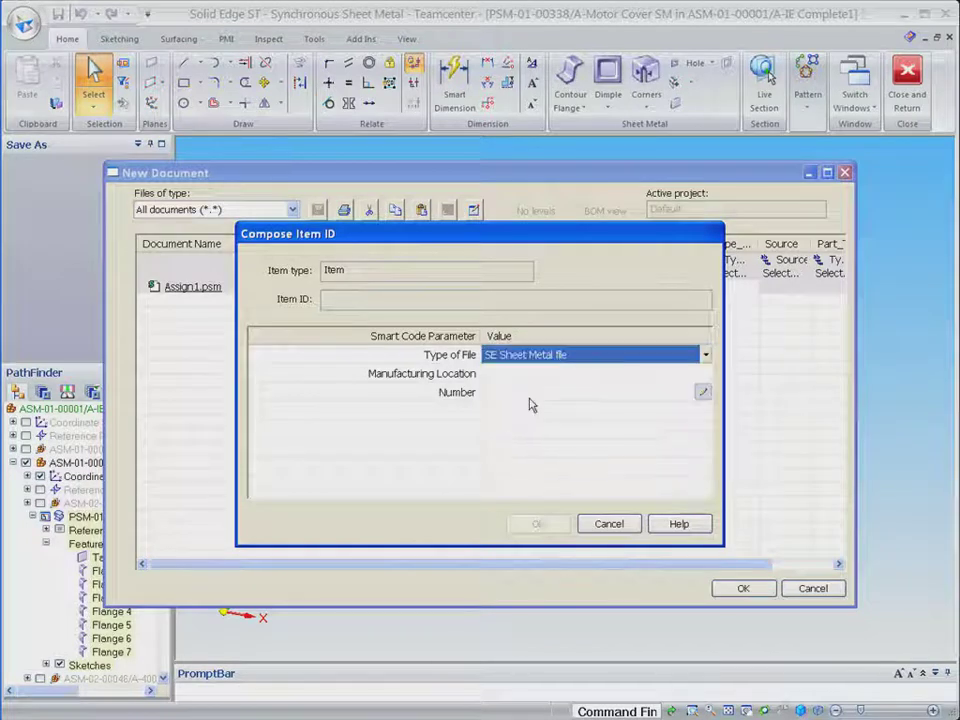
{"action": "left_click", "coordinate": [705, 376]}
{"action": "left_click", "coordinate": [706, 376]}
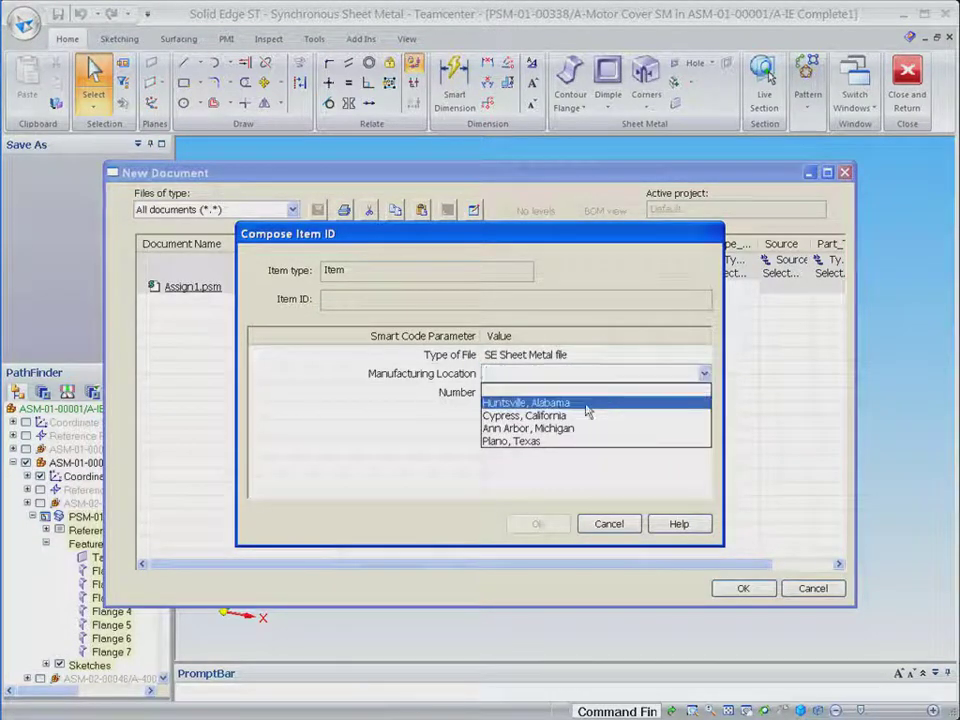
{"action": "left_click", "coordinate": [551, 404]}
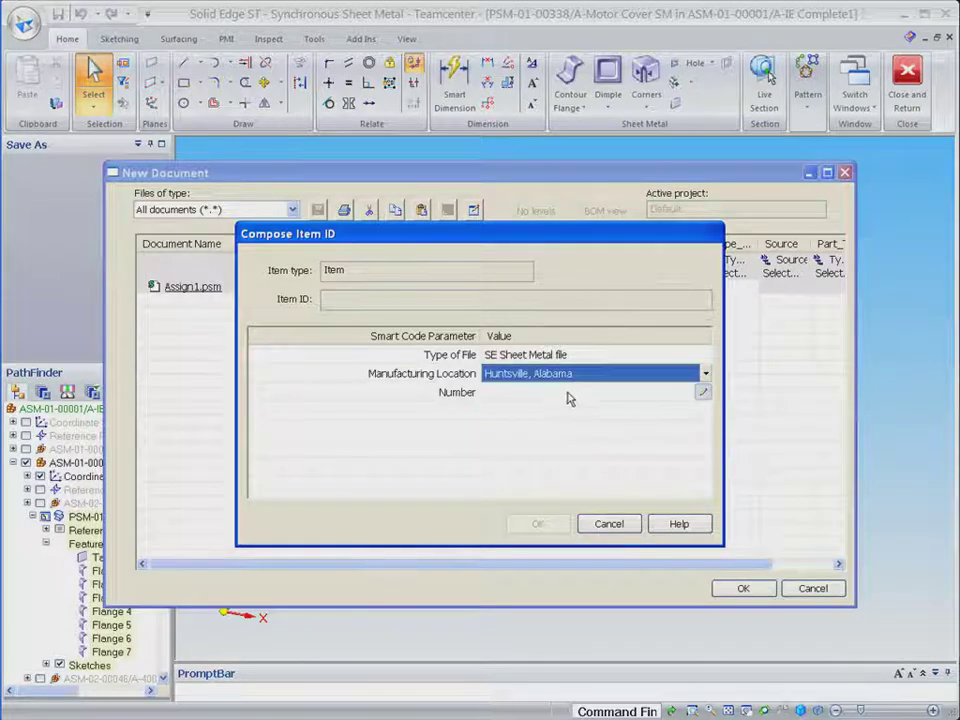
{"action": "left_click", "coordinate": [703, 392]}
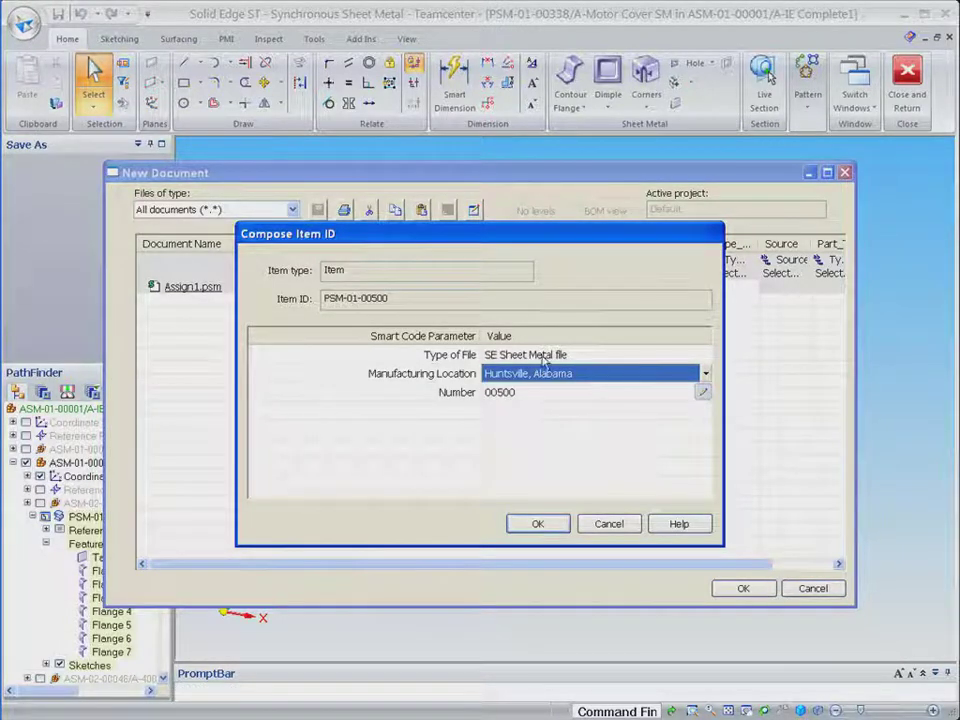
{"action": "double_click", "coordinate": [404, 298]}
{"action": "left_click", "coordinate": [537, 526]}
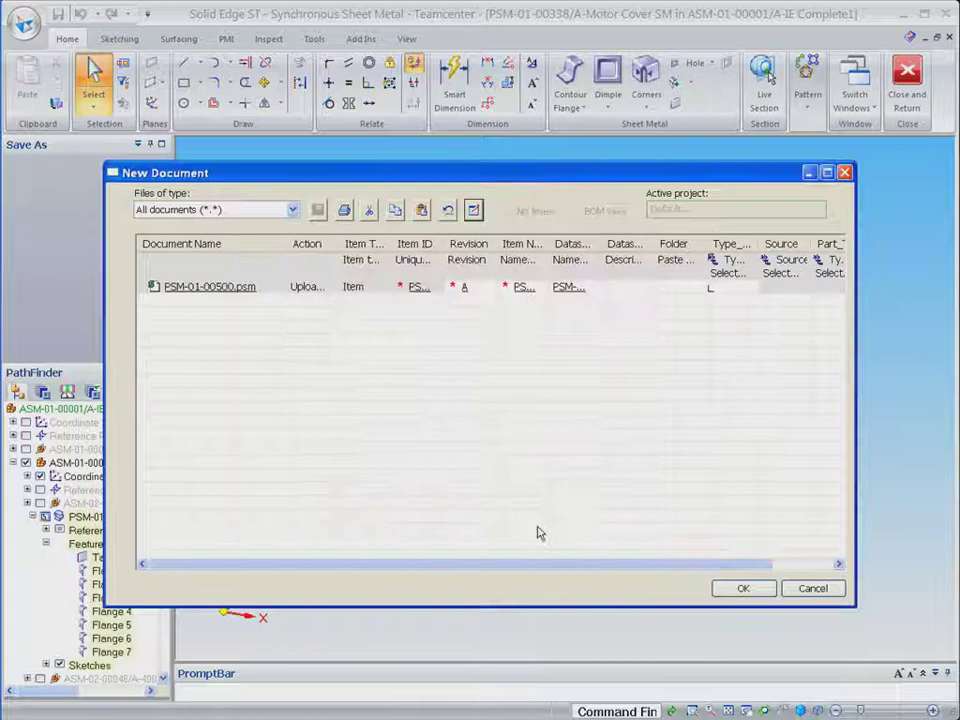
{"action": "left_click_drag", "start_coordinate": [630, 566], "coordinate": [770, 571]}
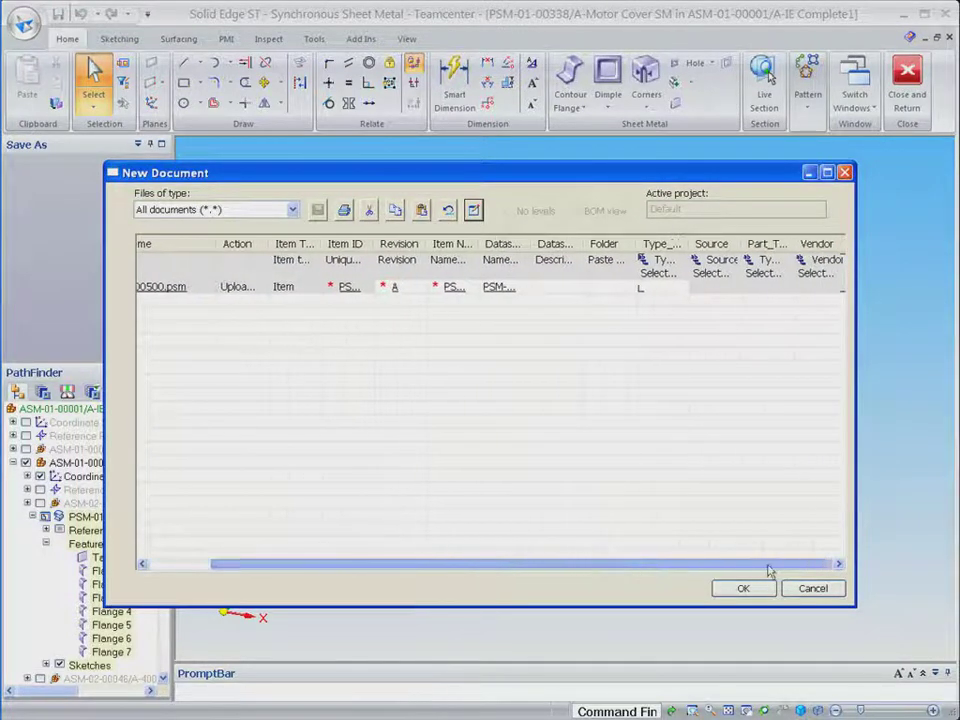
Set Type_Model to PRT, Source to MFG and Part_Type to Cast
{"action": "left_click_drag", "start_coordinate": [686, 243], "coordinate": [730, 243]}
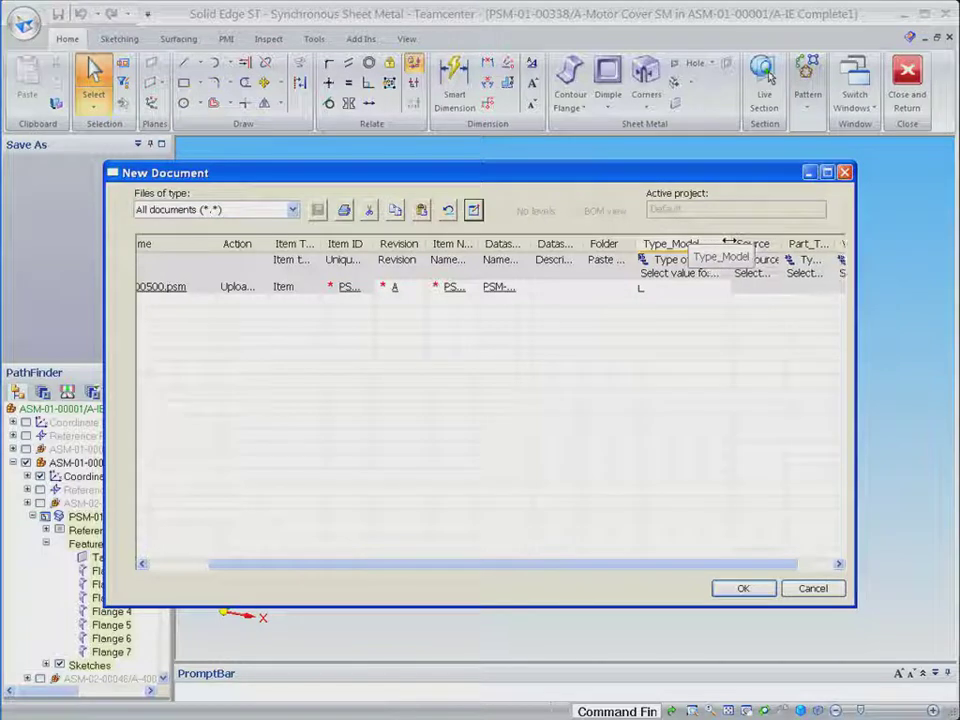
{"action": "left_click", "coordinate": [672, 289]}
{"action": "left_click", "coordinate": [720, 289]}
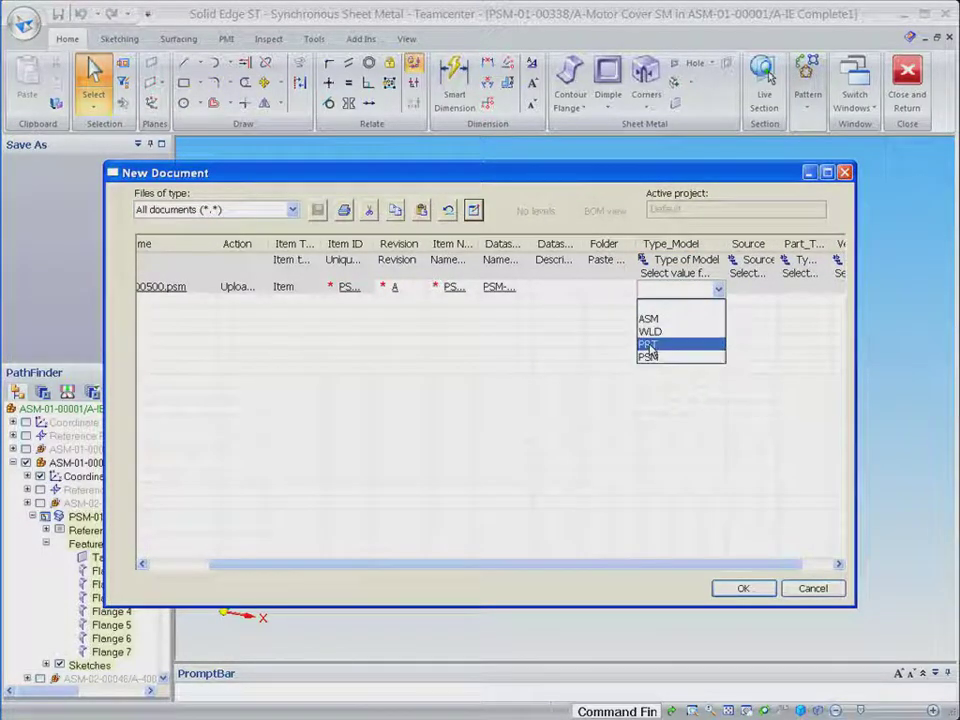
{"action": "left_click", "coordinate": [650, 345]}
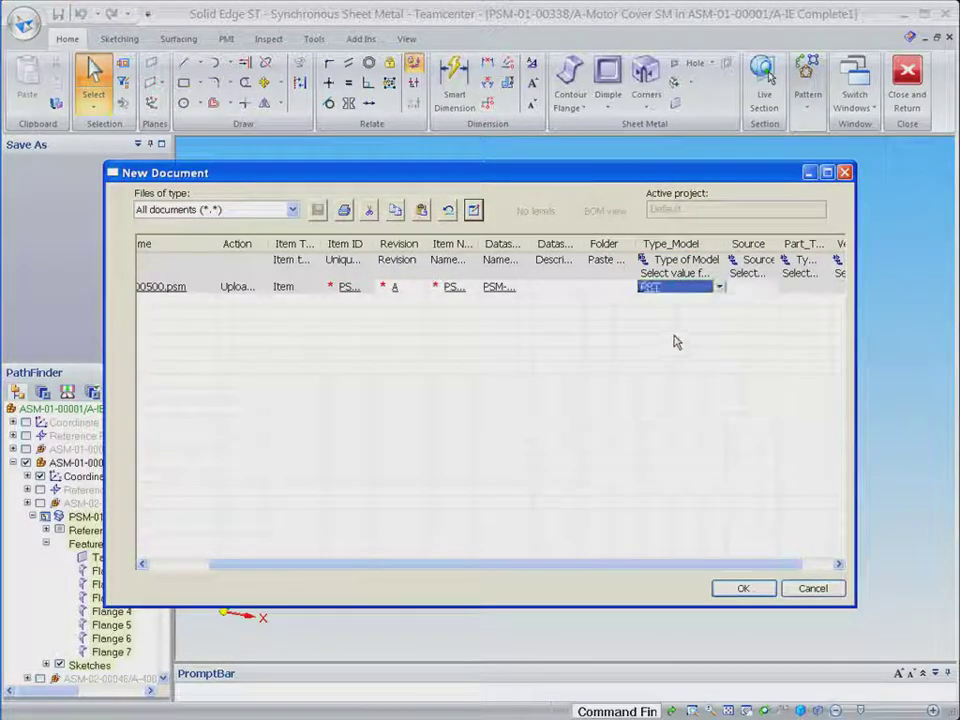
{"action": "left_click", "coordinate": [766, 290]}
{"action": "left_click", "coordinate": [771, 290]}
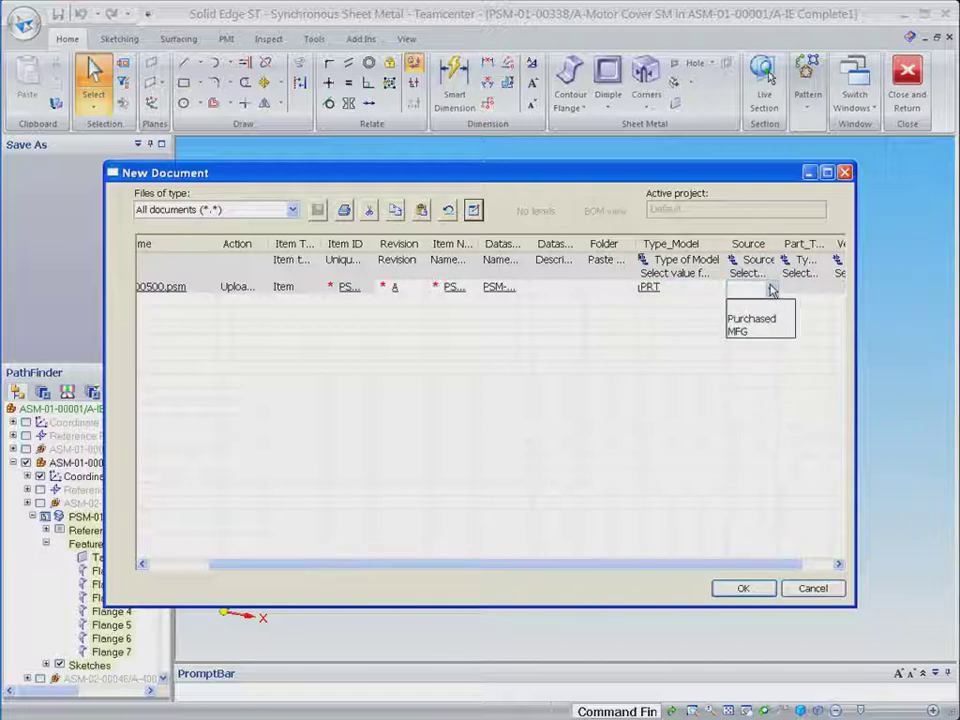
{"action": "left_click", "coordinate": [741, 332]}
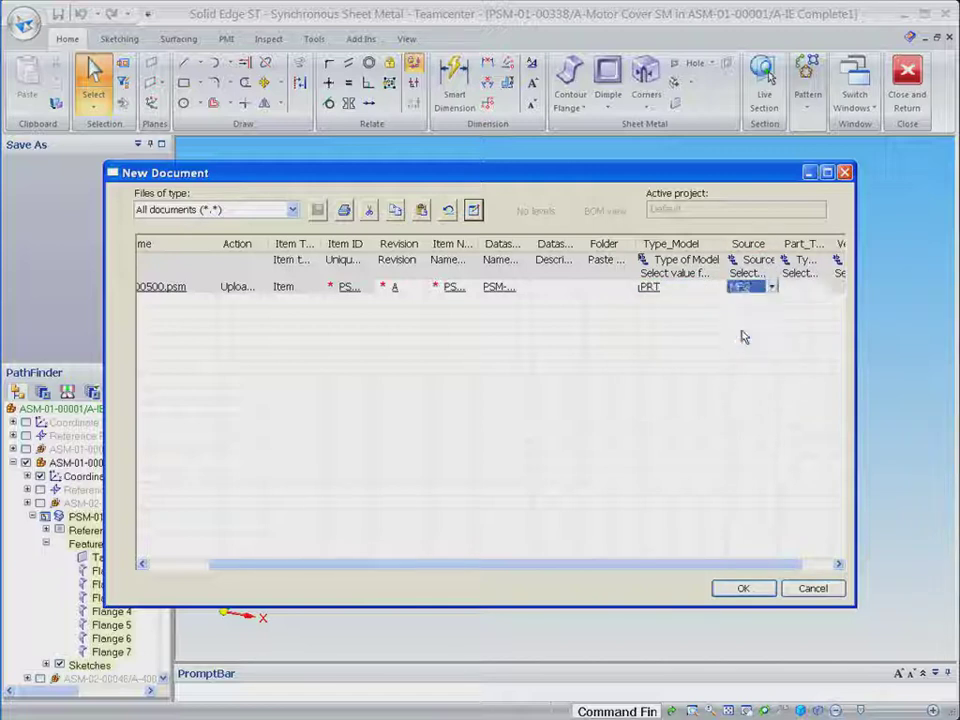
{"action": "left_click", "coordinate": [815, 287]}
{"action": "left_click", "coordinate": [823, 288]}
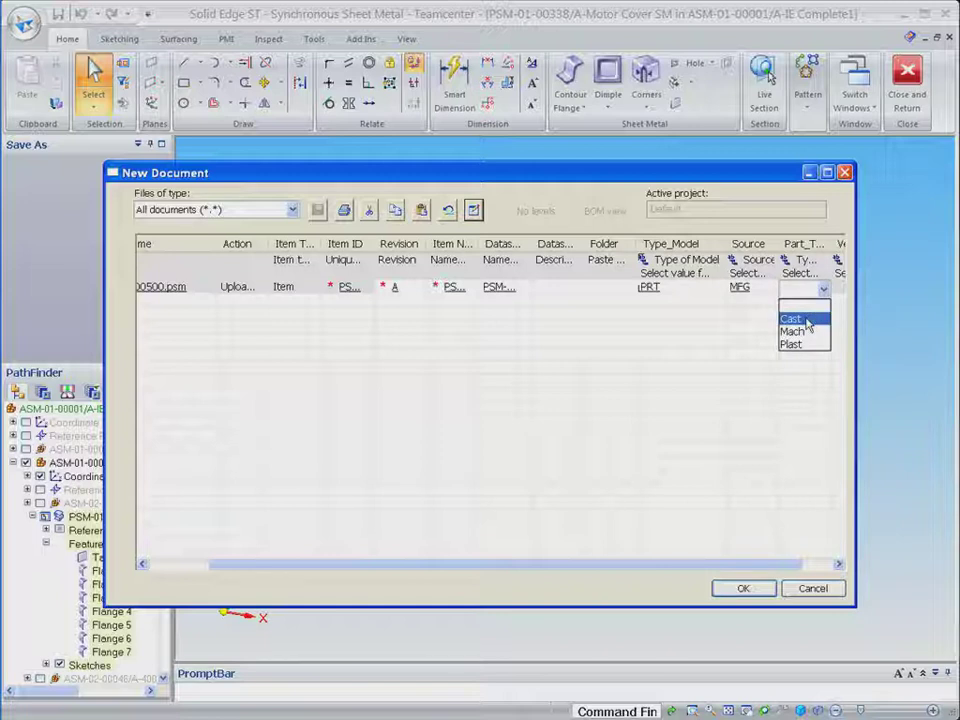
{"action": "left_click", "coordinate": [792, 318]}
Correct the attributes to Type_Model PSM, Source Mfg and Part_Type NA
{"action": "left_click", "coordinate": [690, 287]}
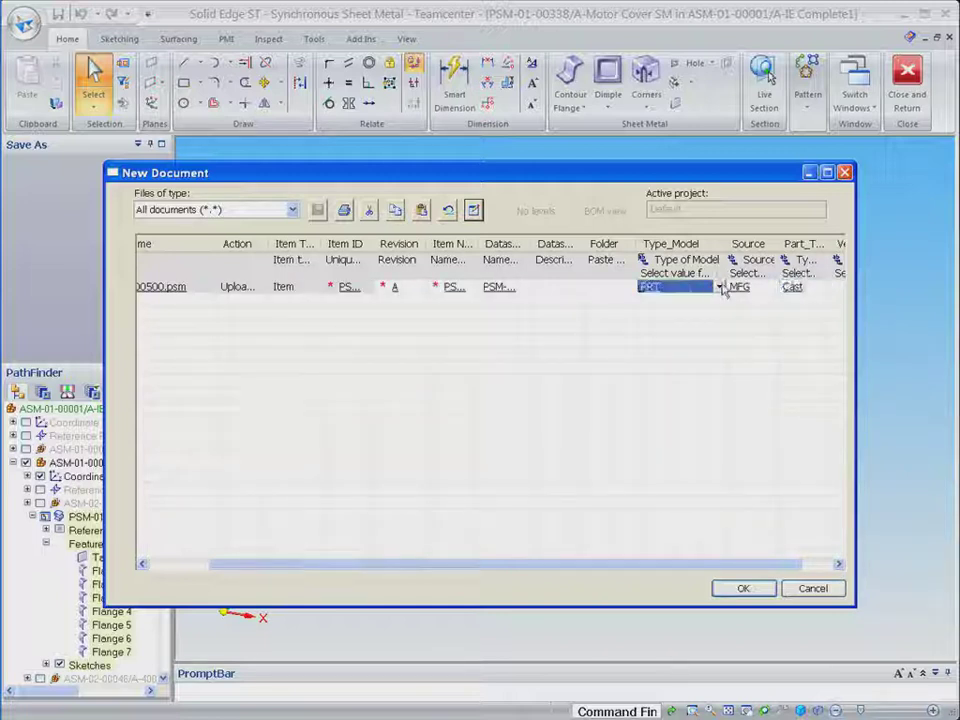
{"action": "left_click", "coordinate": [718, 289]}
{"action": "left_click", "coordinate": [648, 356]}
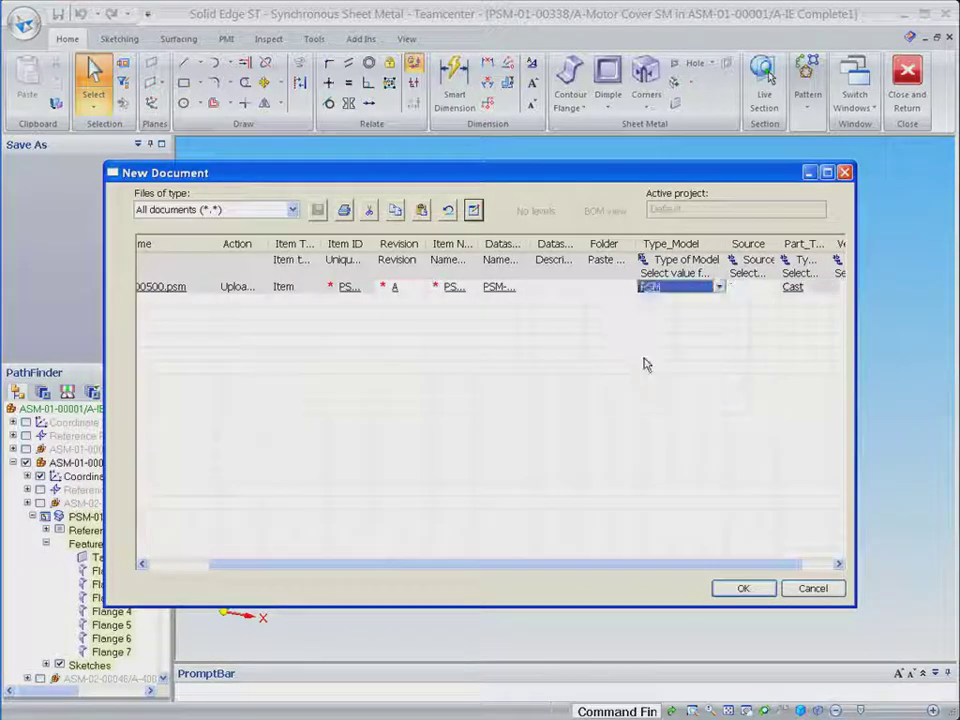
{"action": "left_click", "coordinate": [766, 288]}
{"action": "left_click", "coordinate": [772, 287]}
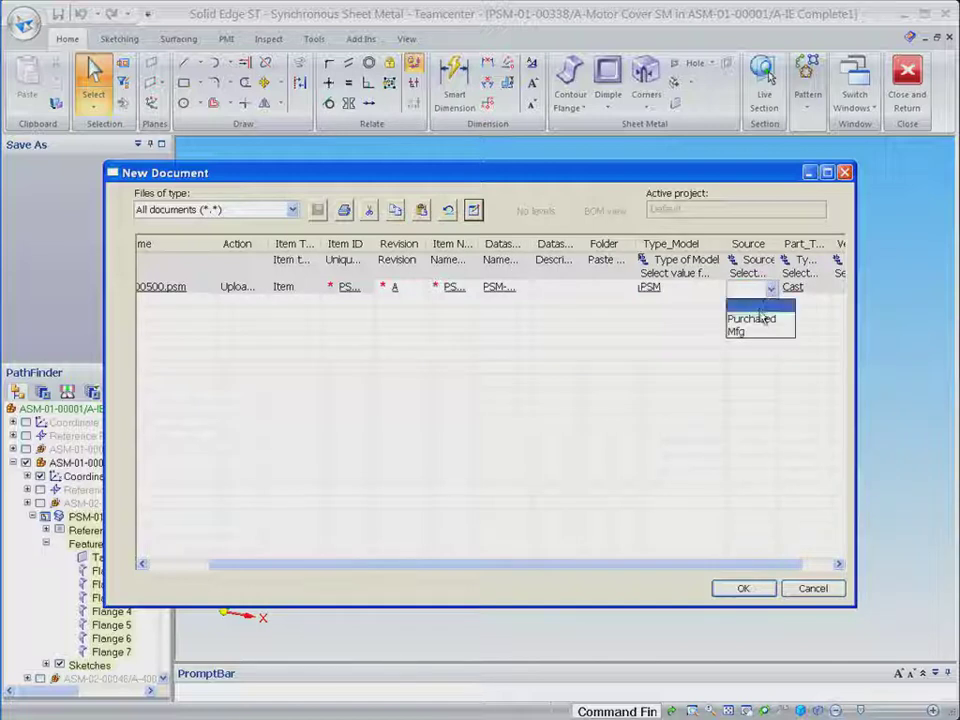
{"action": "left_click", "coordinate": [752, 334]}
{"action": "left_click", "coordinate": [805, 287]}
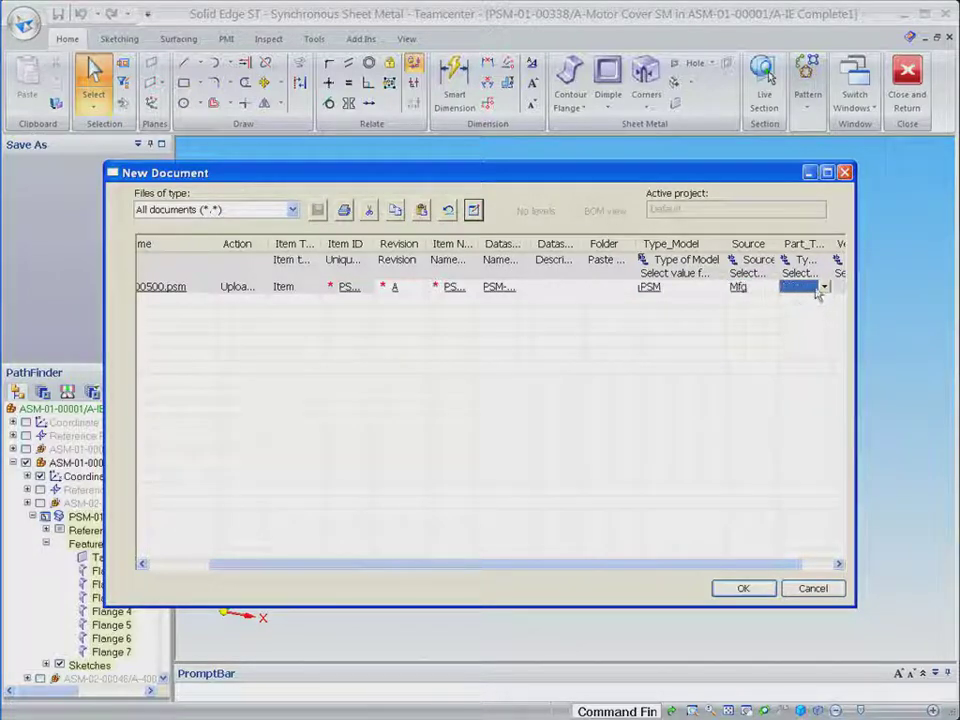
{"action": "left_click", "coordinate": [823, 289]}
{"action": "left_click", "coordinate": [812, 318]}
Enter vendor 'ACME Fabrica' and confirm creating the PSM-01-00500 document
{"action": "left_click_drag", "start_coordinate": [673, 566], "coordinate": [760, 548]}
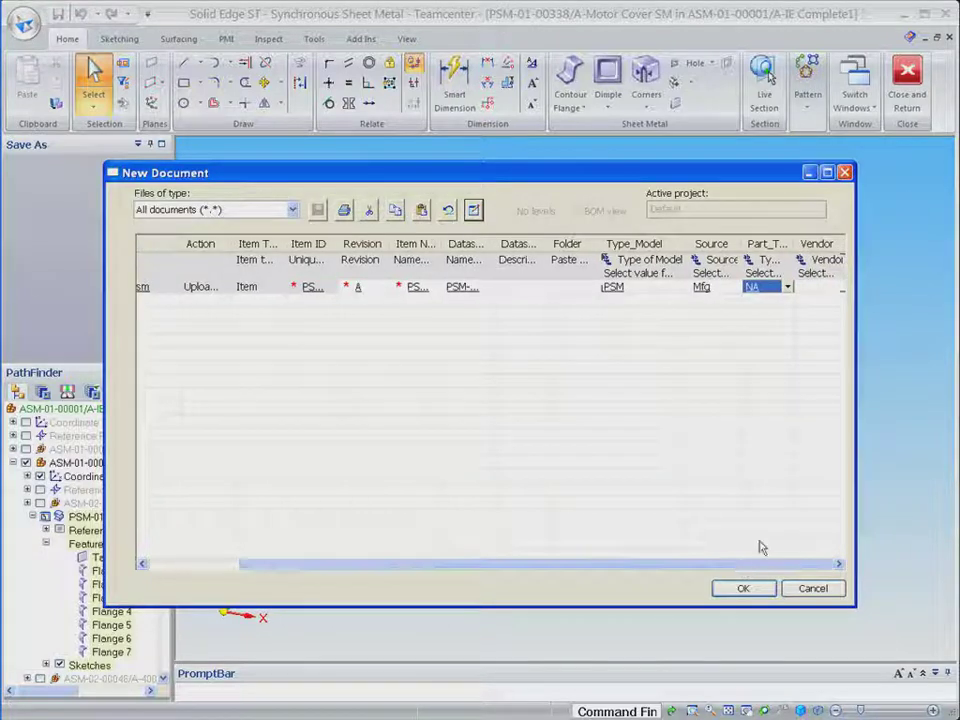
{"action": "left_click", "coordinate": [828, 288]}
{"action": "left_click", "coordinate": [838, 288]}
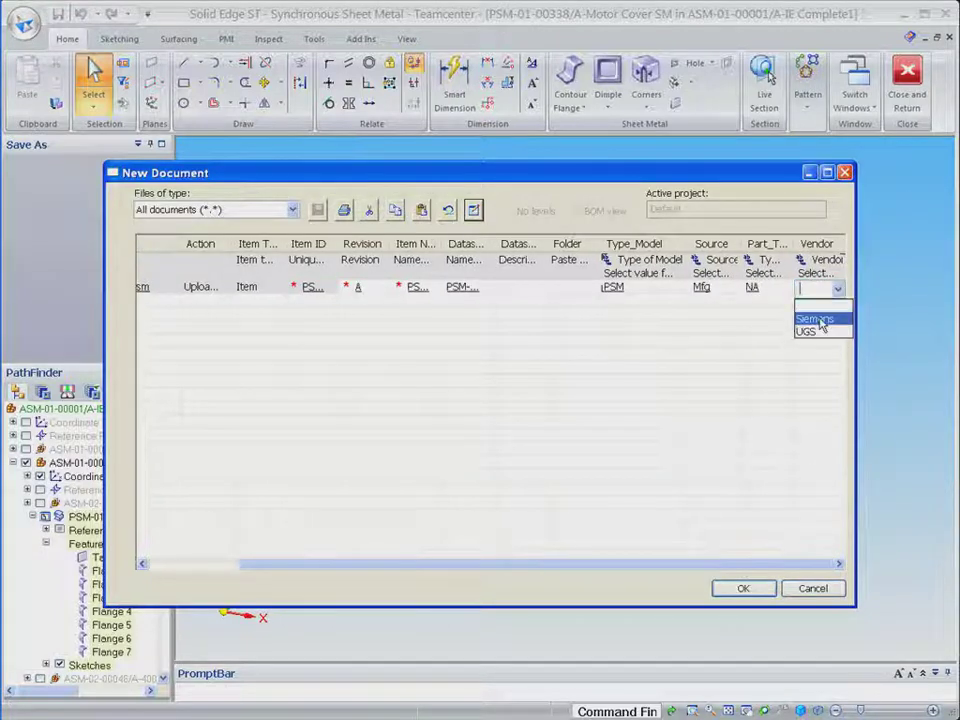
{"action": "left_click", "coordinate": [815, 318]}
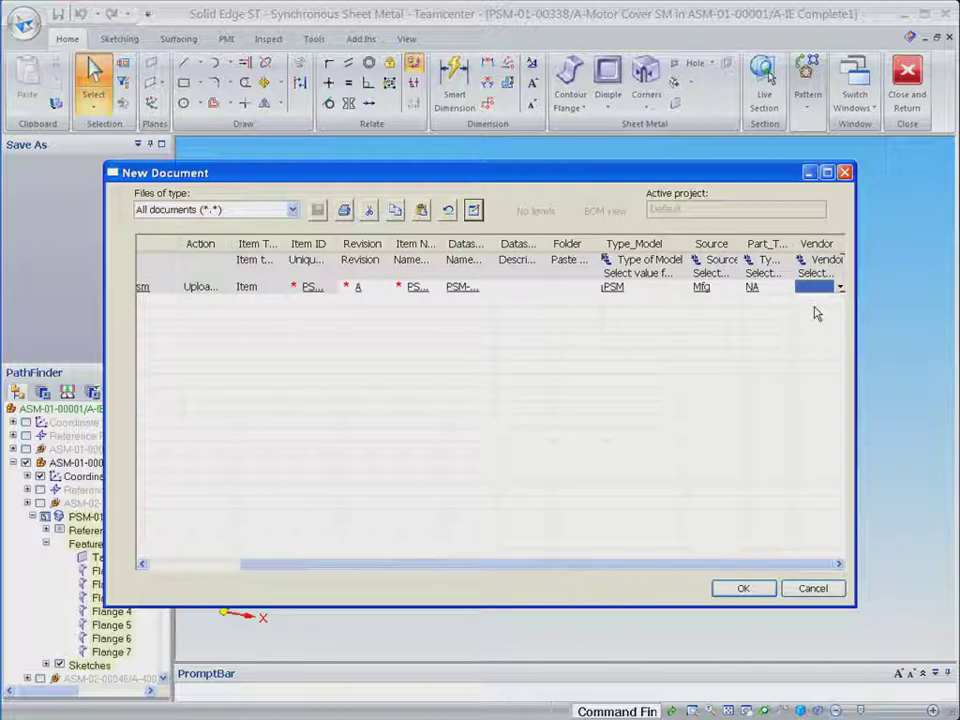
{"action": "type", "text": "A"}
{"action": "type", "text": "CME"}
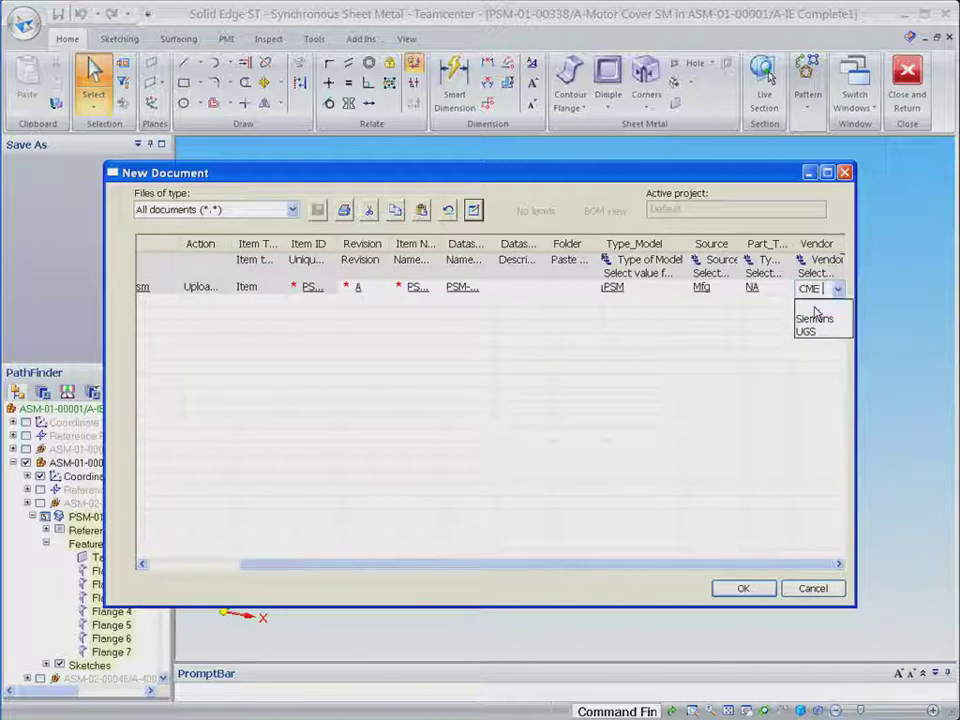
{"action": "type", "text": " Fabrica"}
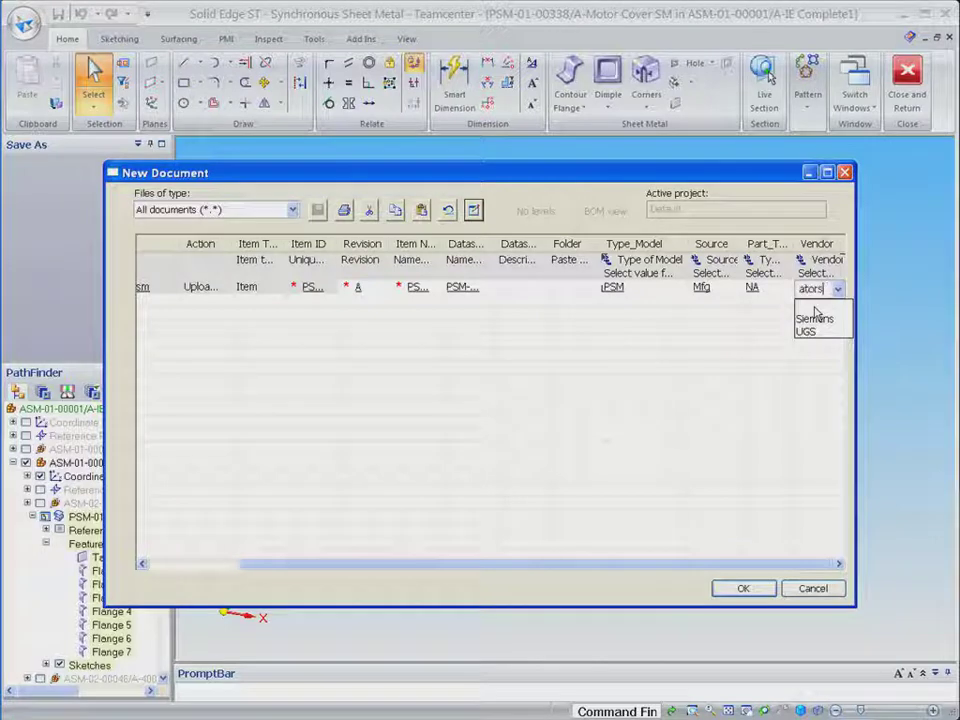
{"action": "key", "text": "Return"}
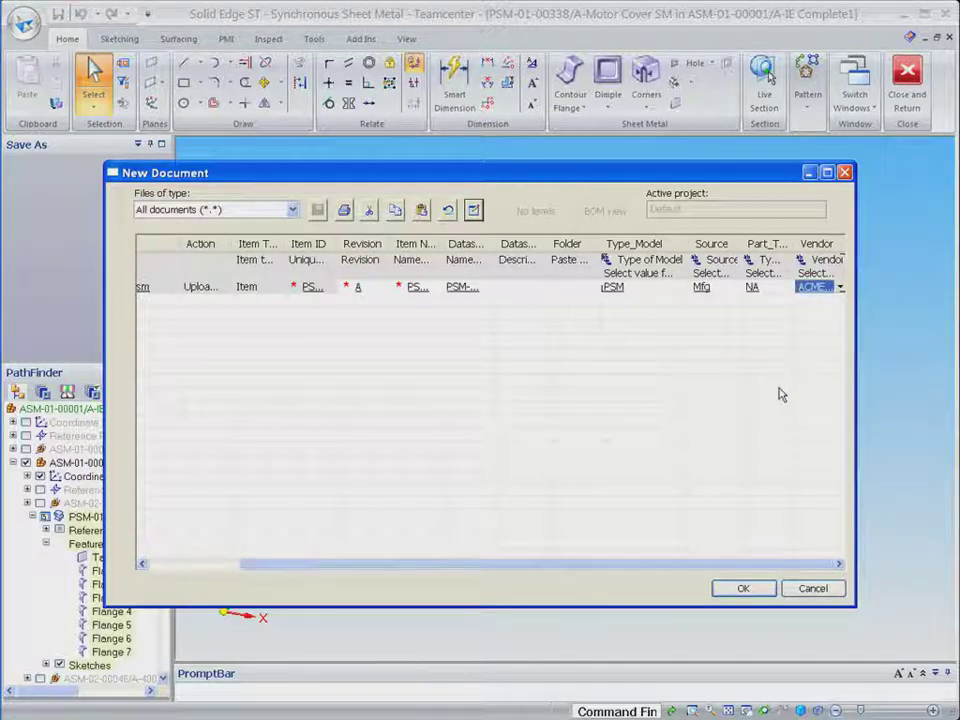
{"action": "left_click", "coordinate": [745, 589]}
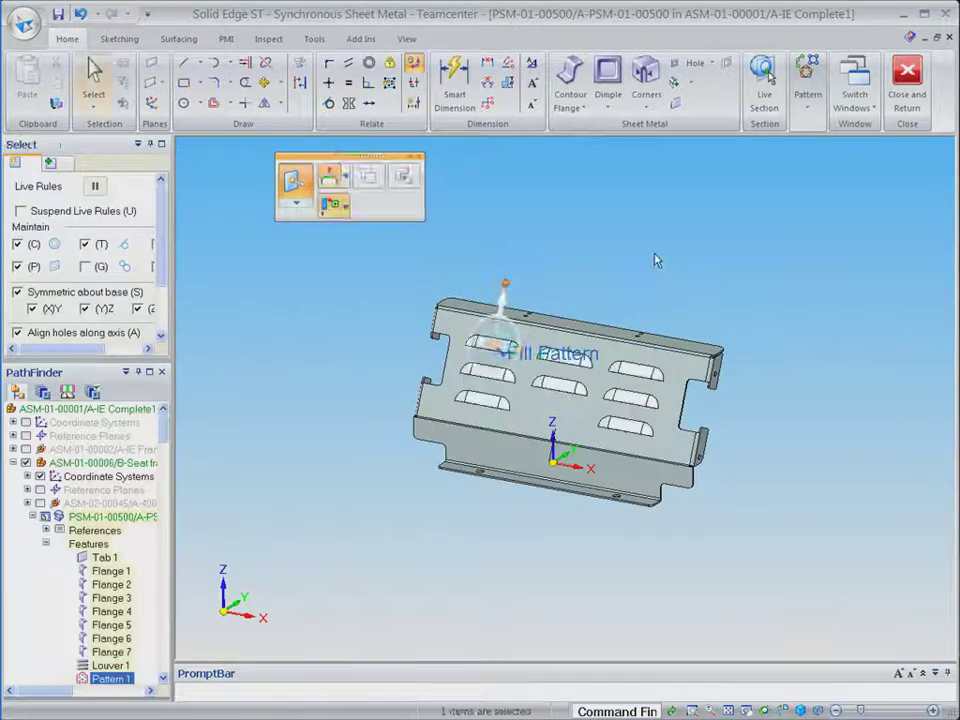
Finish the louver pattern, return to the assembly, and show a saved isometric view
{"action": "key", "text": "Return"}
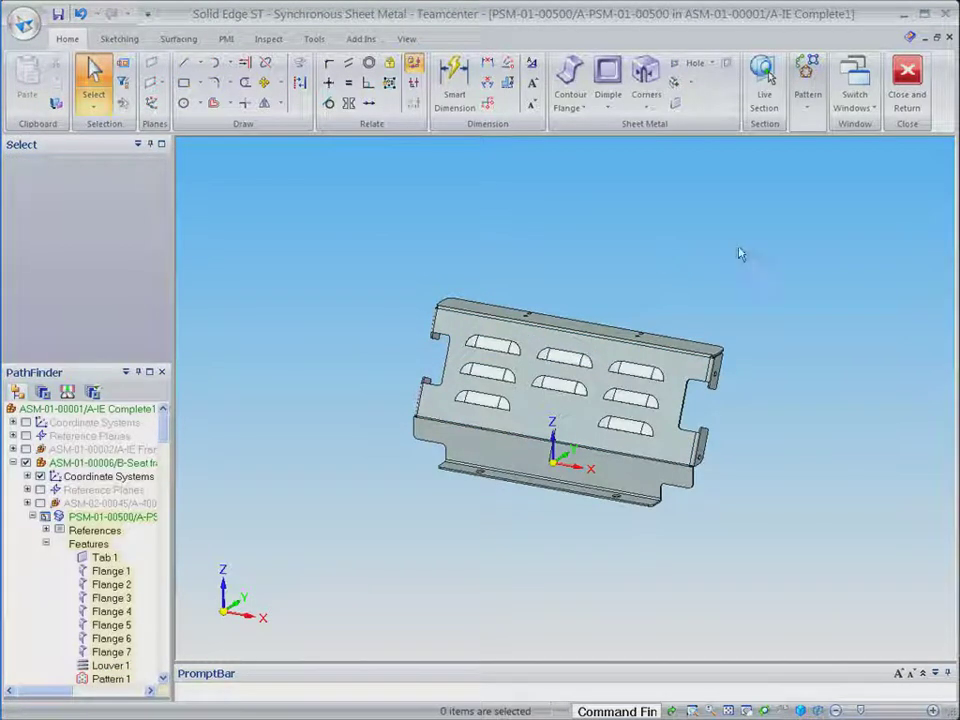
{"action": "left_click", "coordinate": [907, 82]}
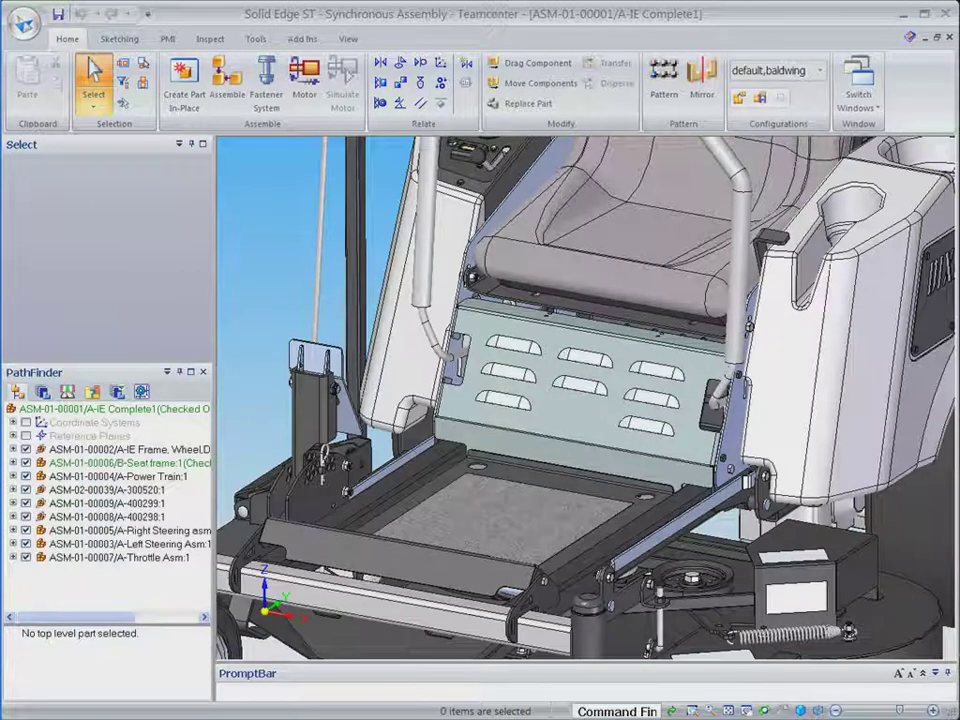
{"action": "left_click", "coordinate": [800, 711]}
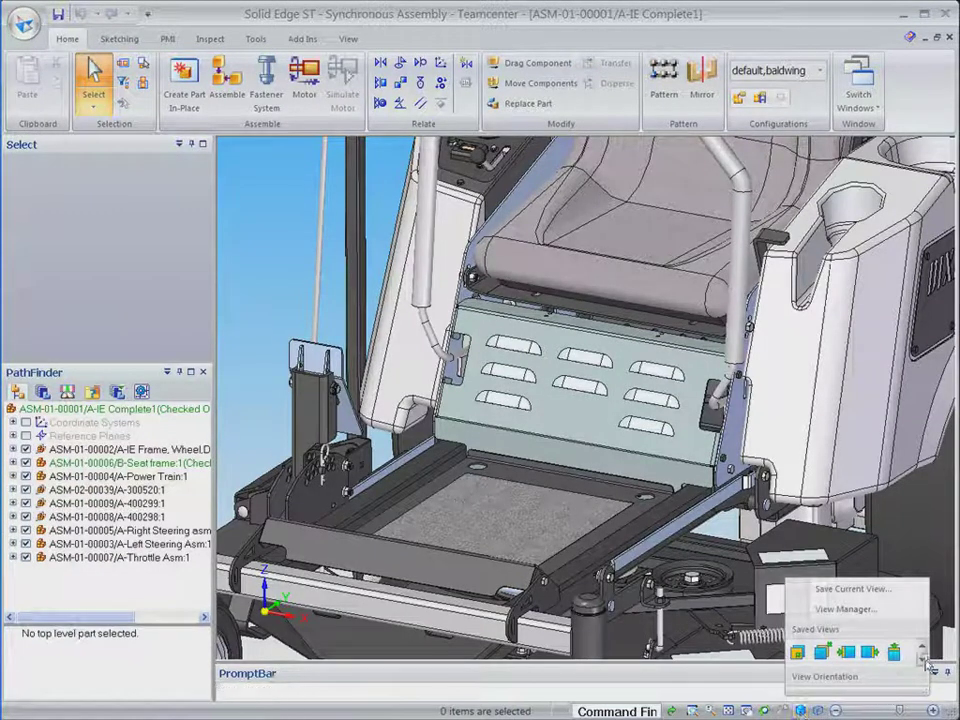
{"action": "left_click", "coordinate": [797, 652]}
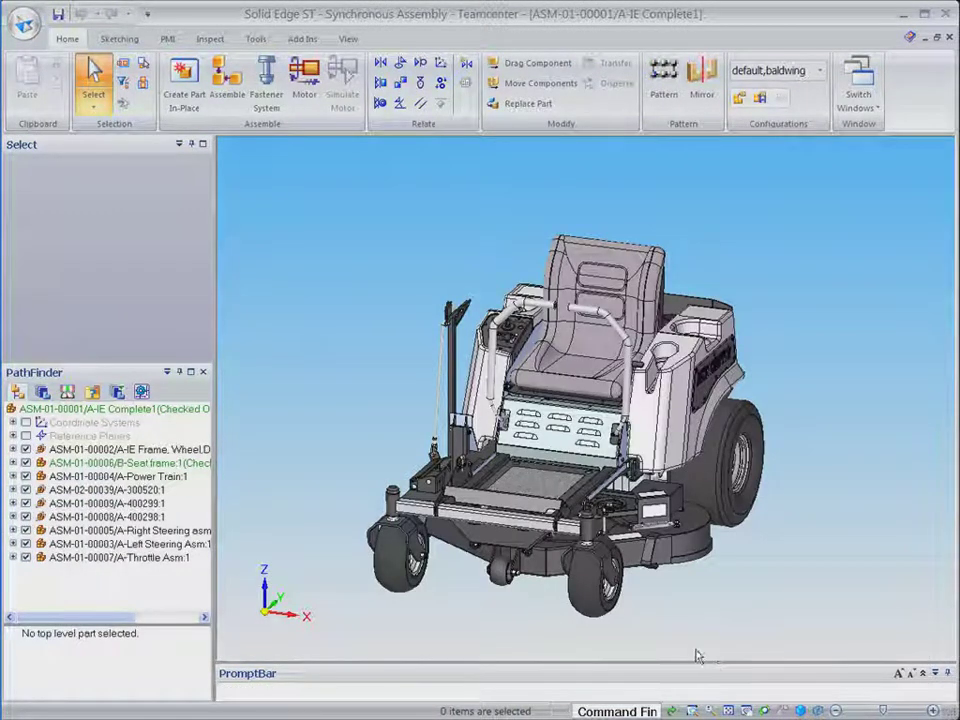
Close the assembly, saving its changes
{"action": "left_click", "coordinate": [24, 22]}
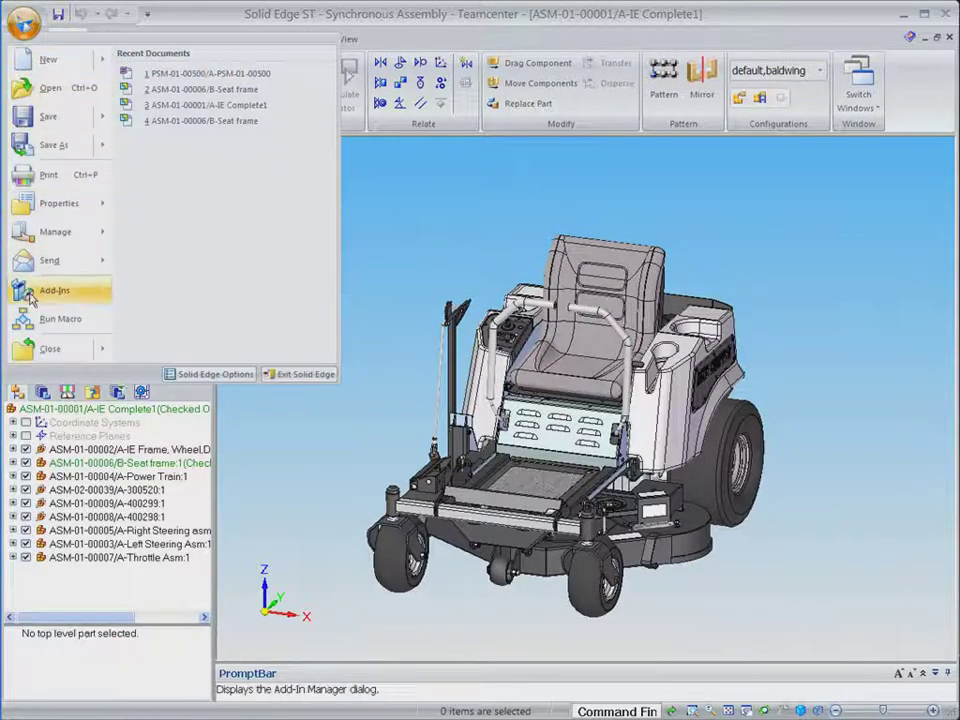
{"action": "left_click", "coordinate": [47, 352]}
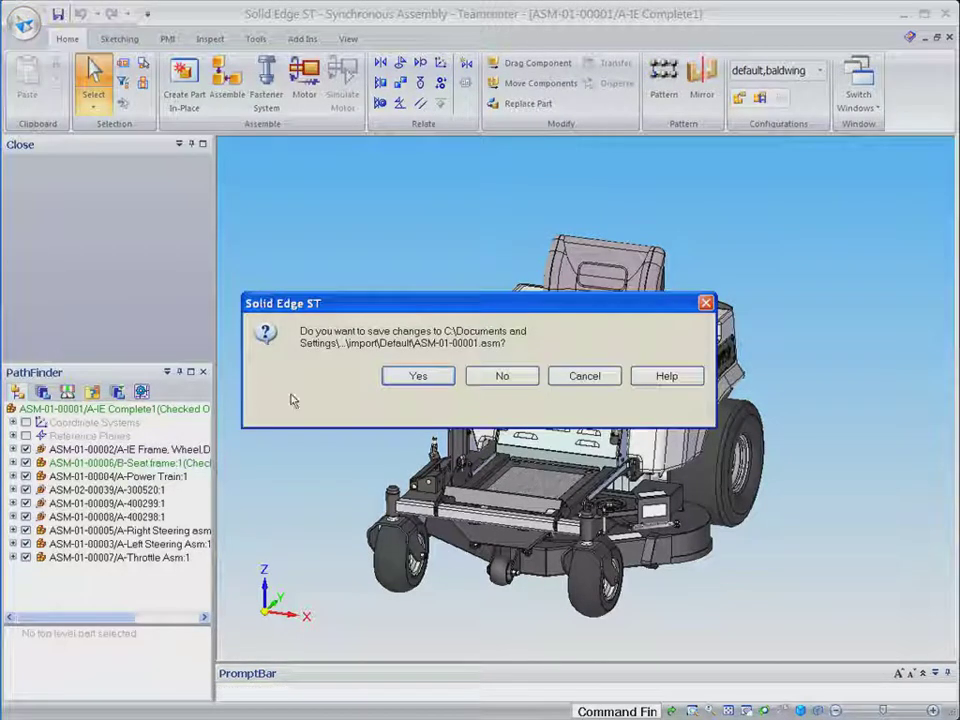
{"action": "left_click", "coordinate": [412, 378]}
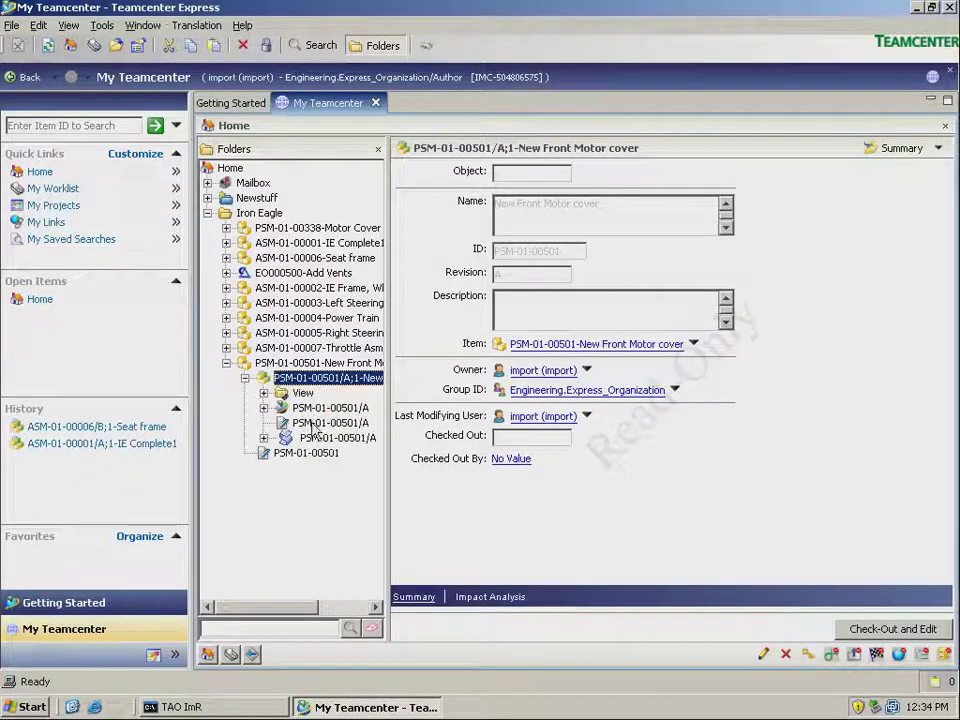
Review PSM-01-00501/A's GB_ attributes and display its louvered 3-D model in the Viewer
{"action": "left_click", "coordinate": [325, 423]}
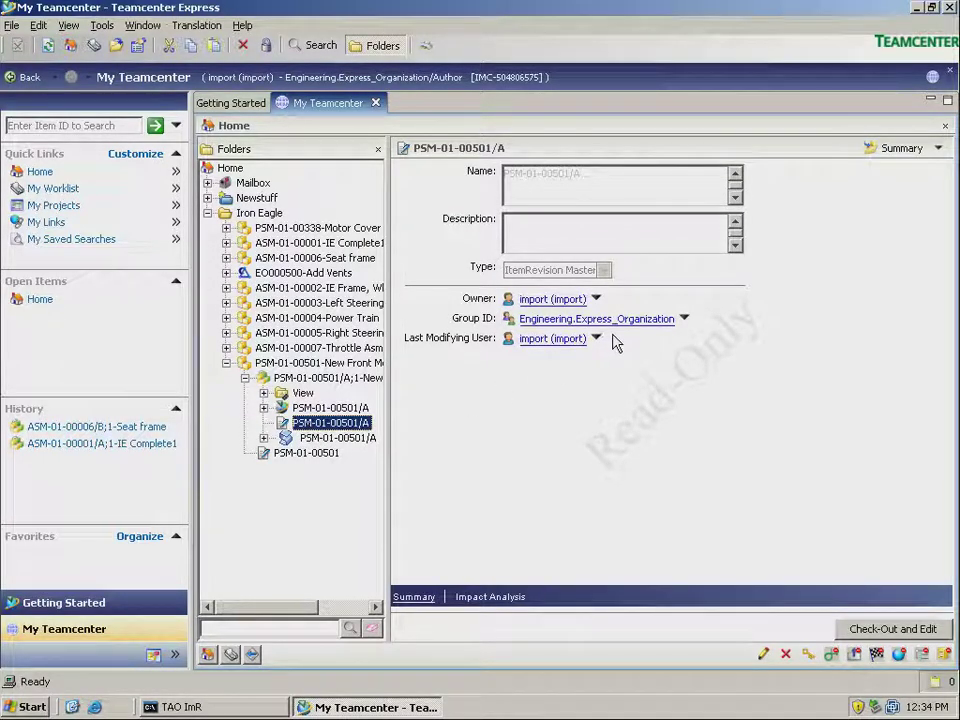
{"action": "left_click", "coordinate": [938, 148]}
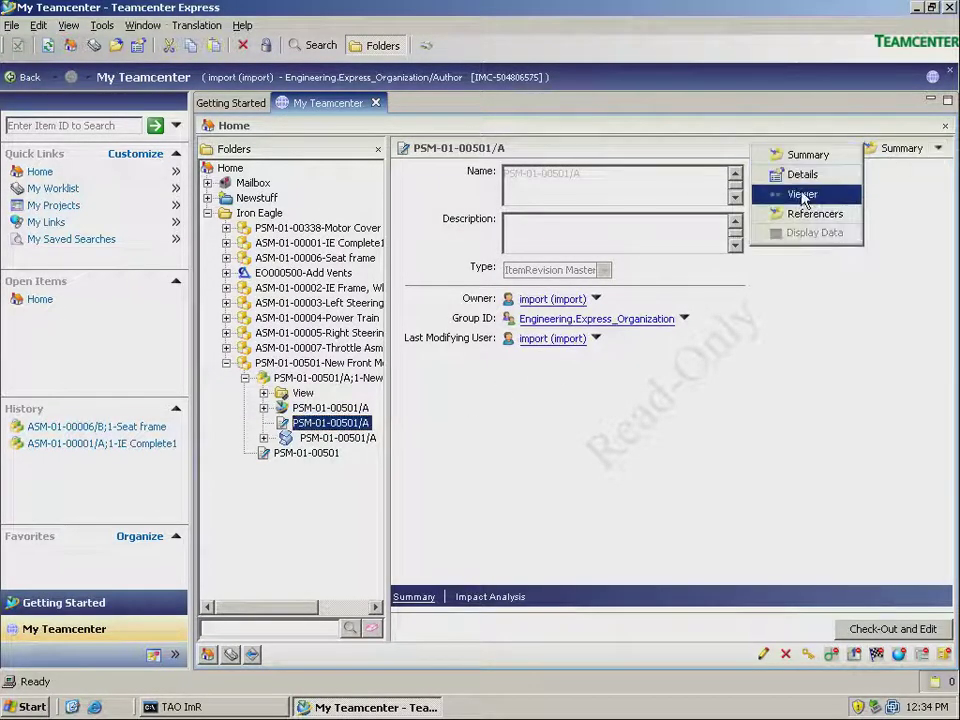
{"action": "left_click", "coordinate": [796, 194]}
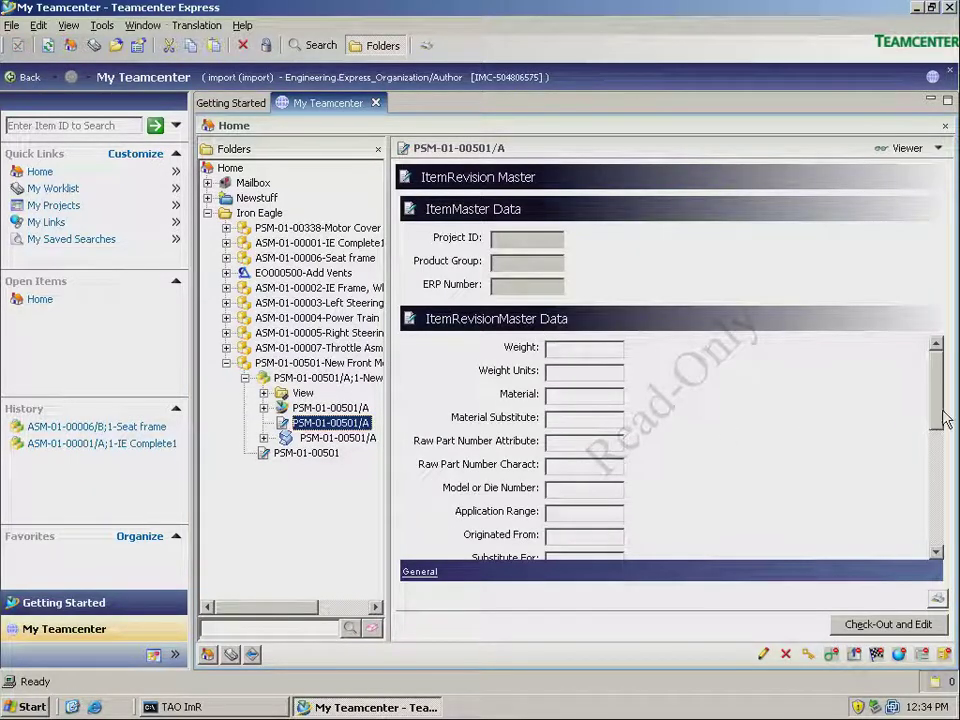
{"action": "left_click_drag", "start_coordinate": [938, 420], "coordinate": [938, 536]}
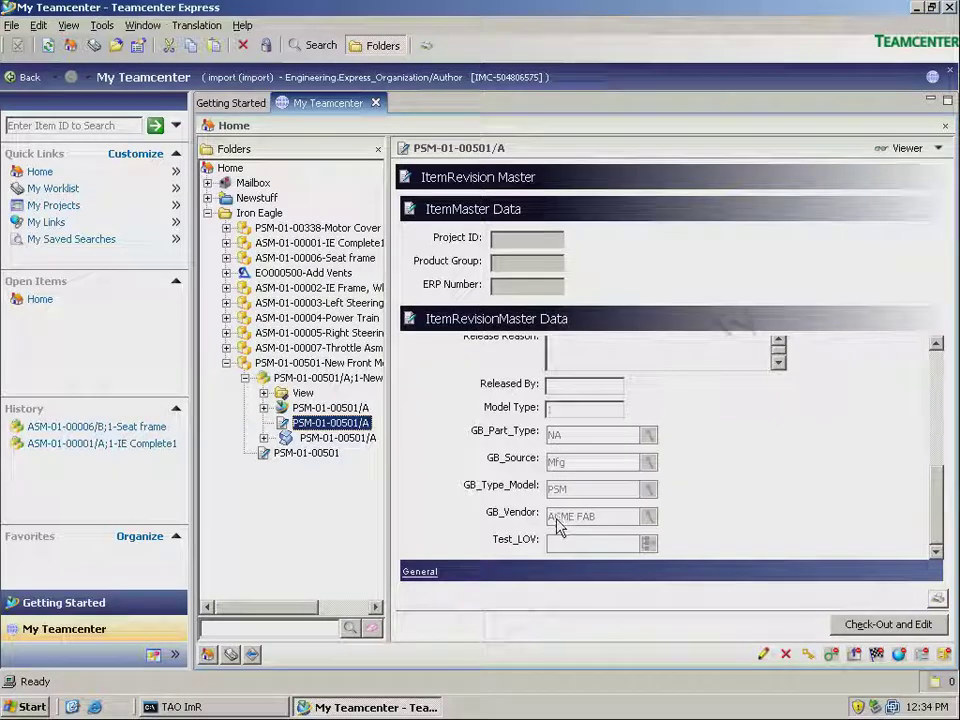
{"action": "left_click", "coordinate": [300, 377]}
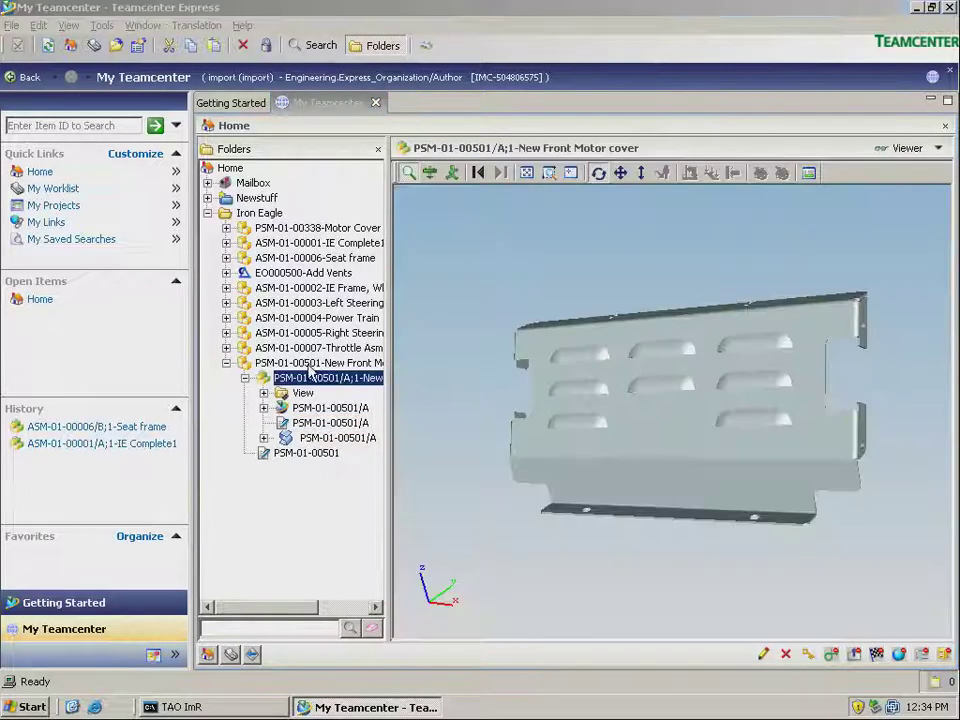
{"action": "left_click", "coordinate": [226, 243]}
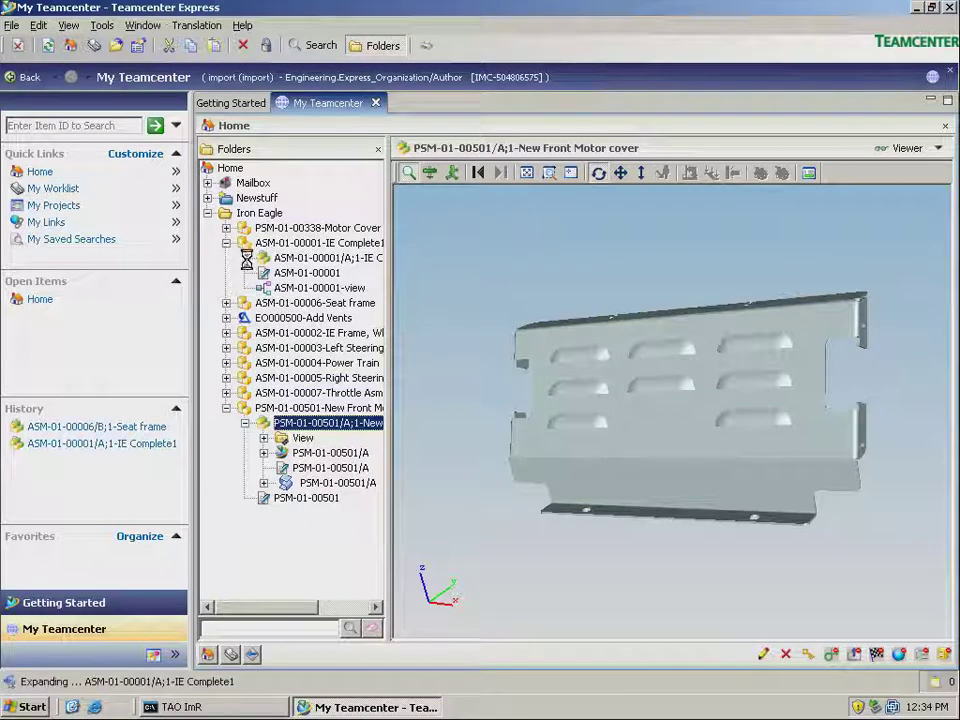